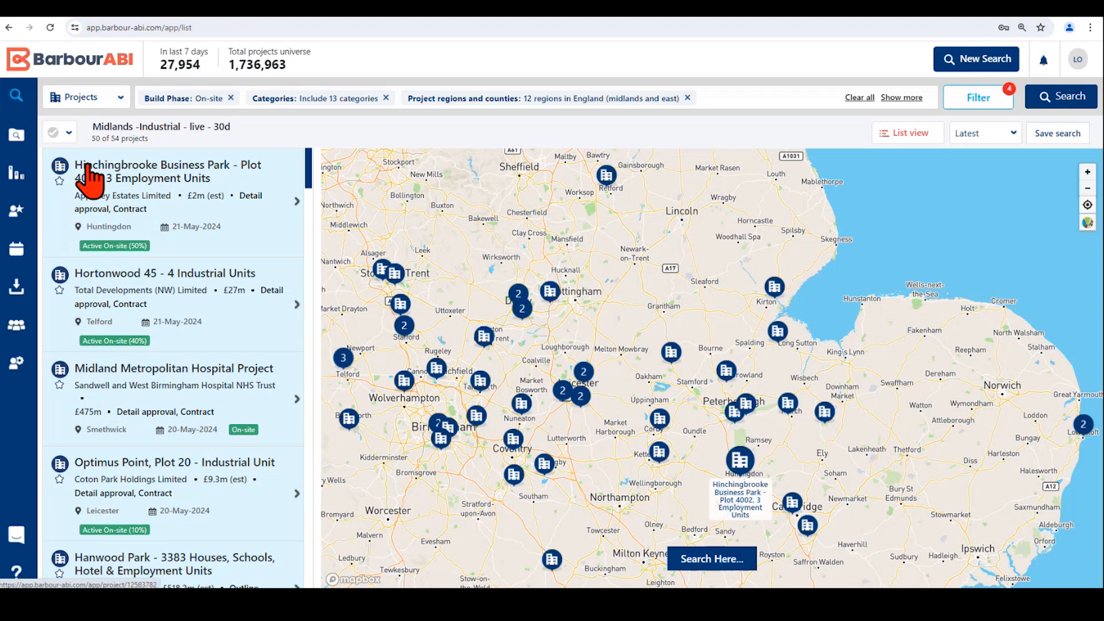
pyautogui.click(67, 132)
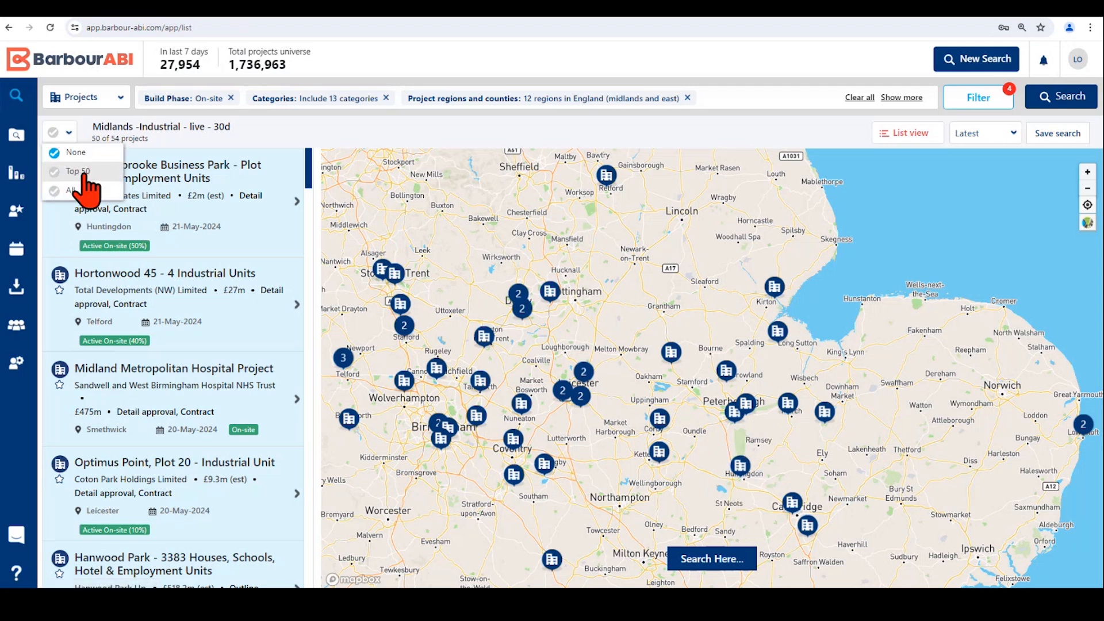
pyautogui.click(83, 173)
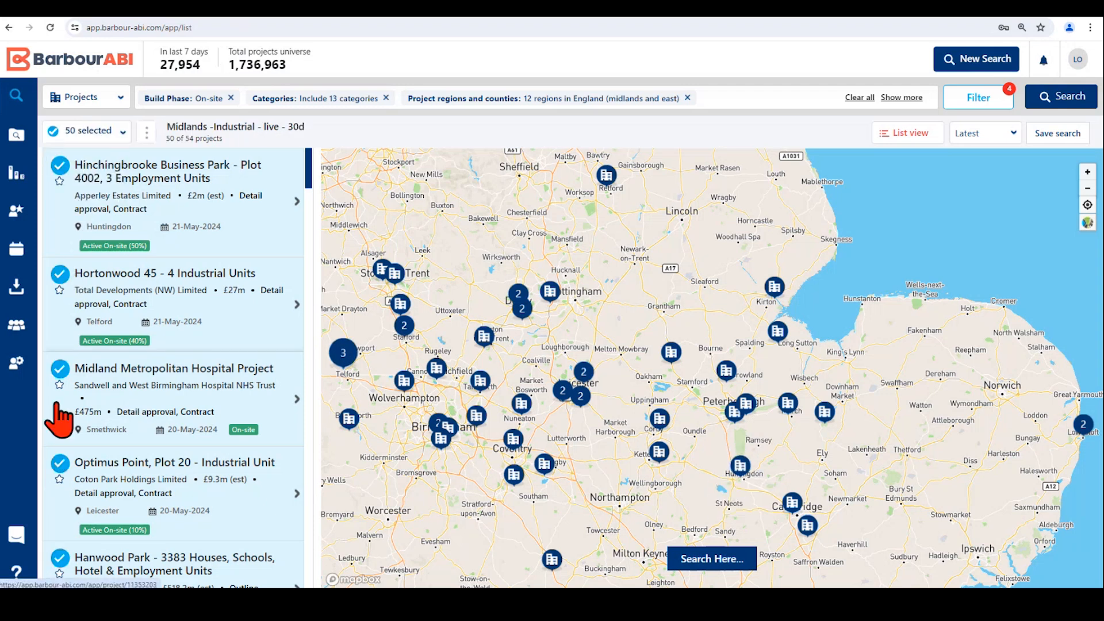
pyautogui.click(123, 131)
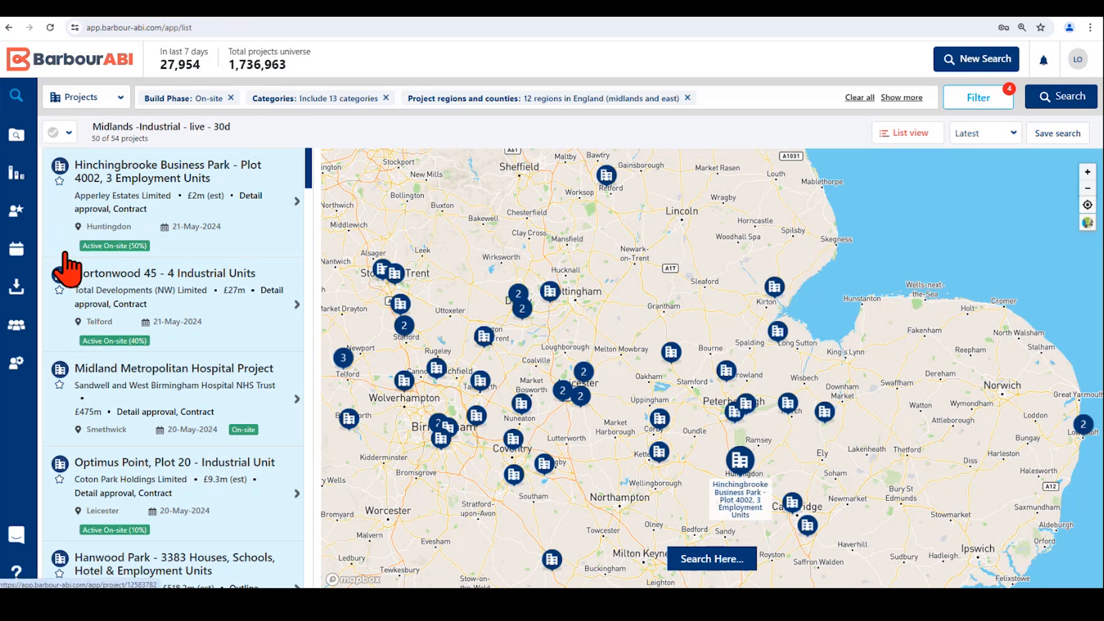
# Step: Select the Hinchingbrooke Business Park, Midland Metropolitan Hospital and Hanwood Park projects and request a PDF export of them
pyautogui.click(60, 167)
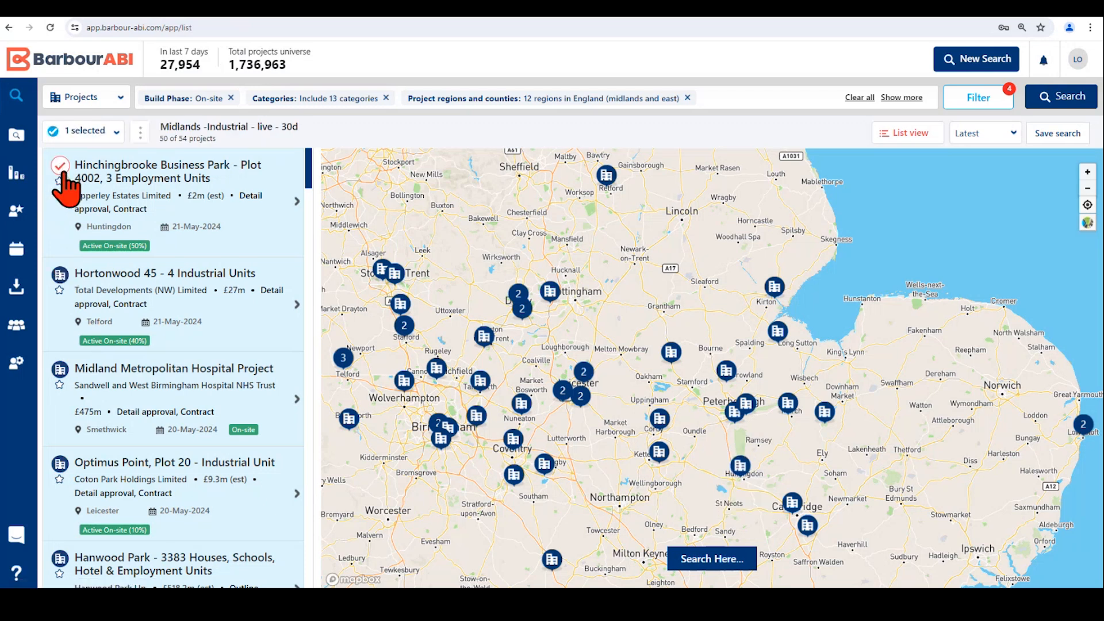
pyautogui.click(59, 368)
pyautogui.click(60, 559)
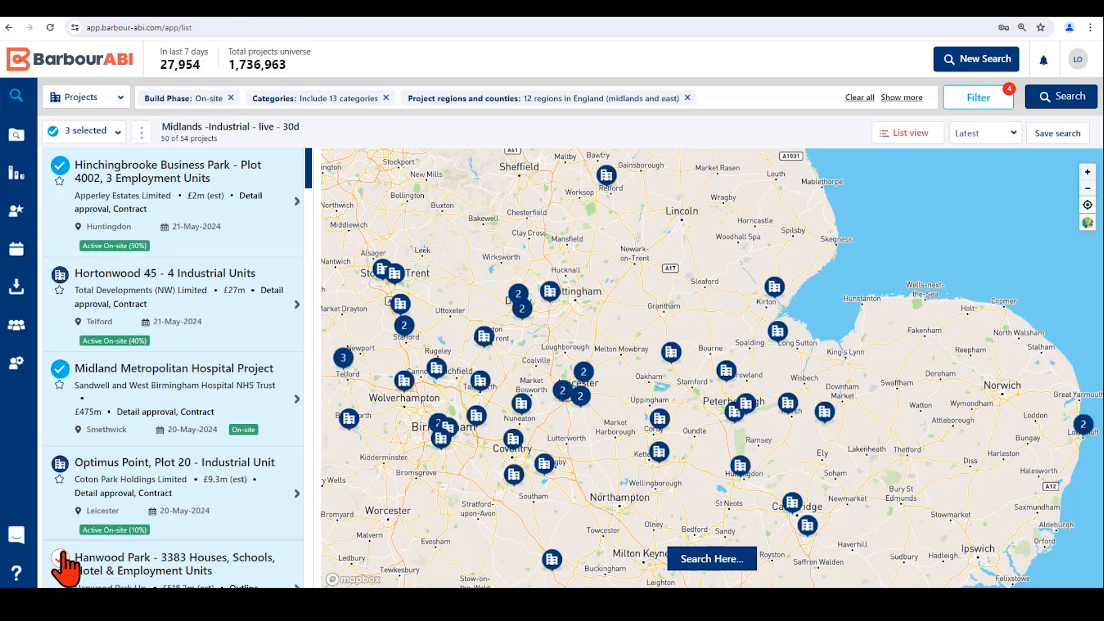
pyautogui.click(141, 132)
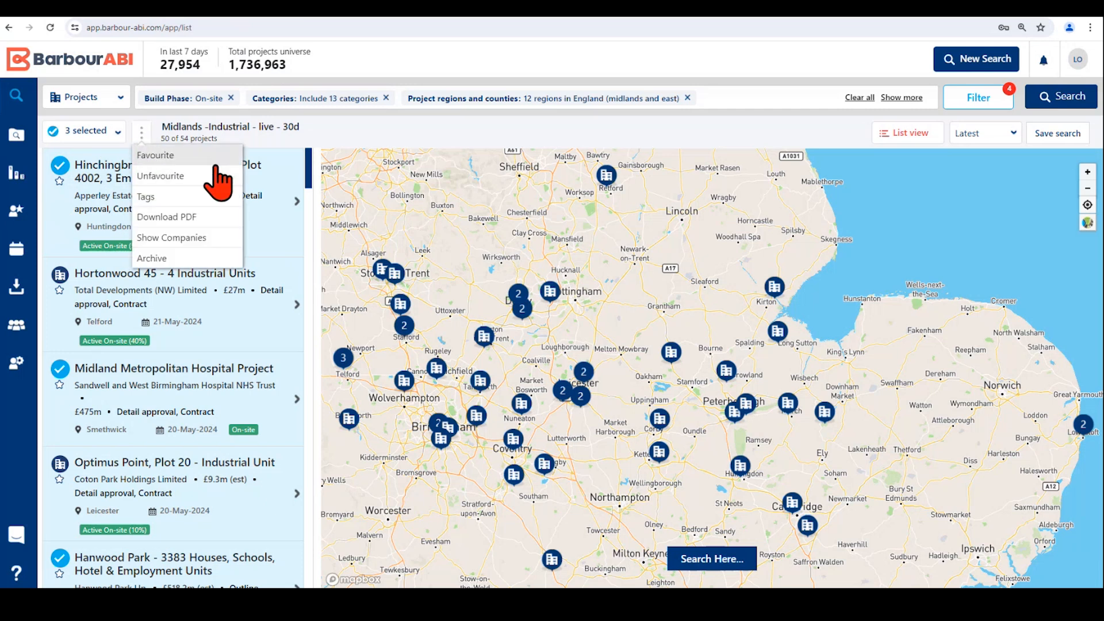
pyautogui.click(171, 218)
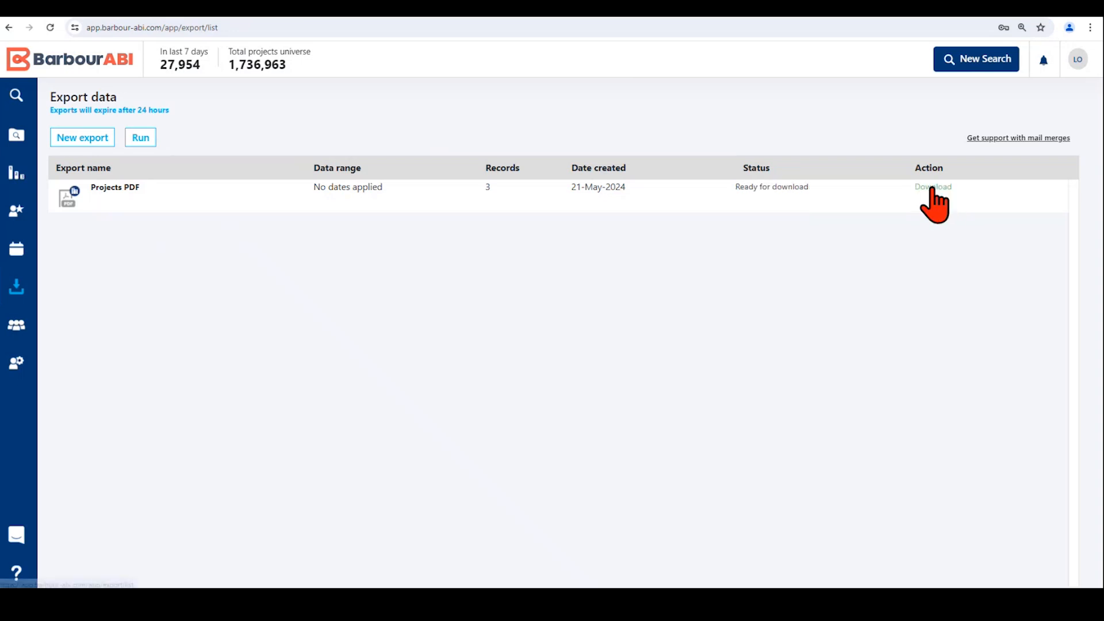
# Step: Download the finished Projects PDF export, open the file and review the Midland Metropolitan Hospital Project report
pyautogui.click(932, 190)
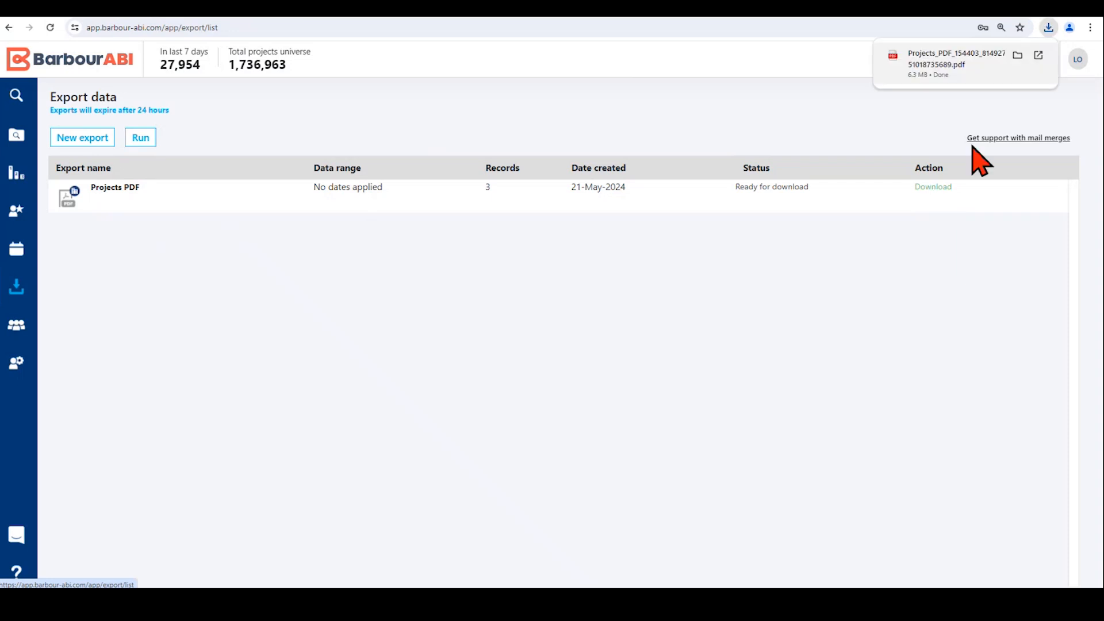
pyautogui.click(920, 73)
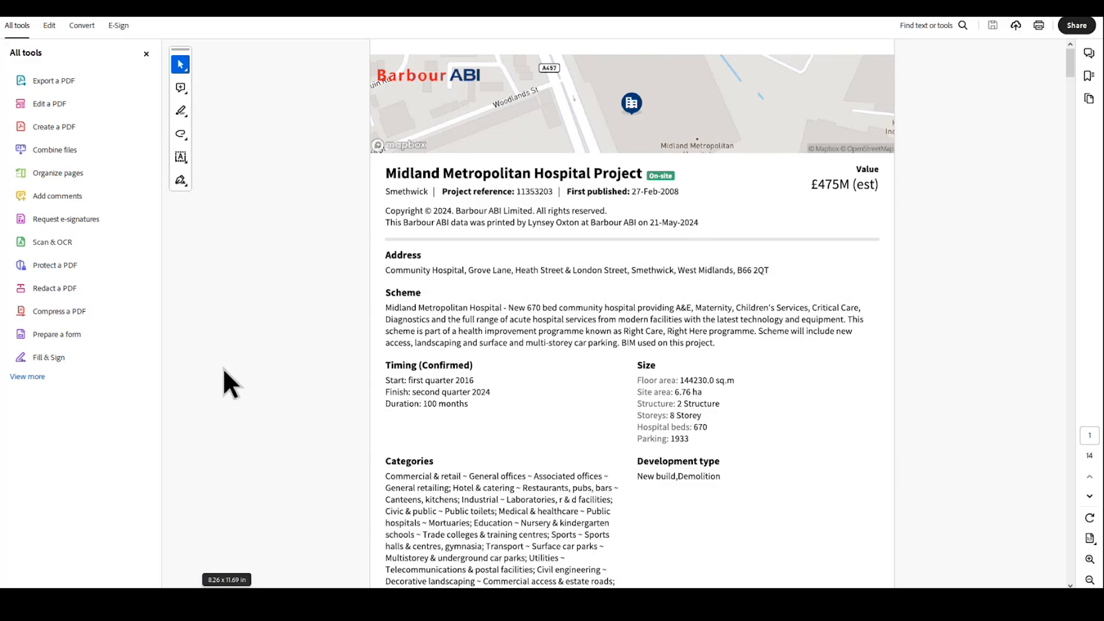
pyautogui.scroll(-3, 299, 286)
pyautogui.scroll(-3, 299, 287)
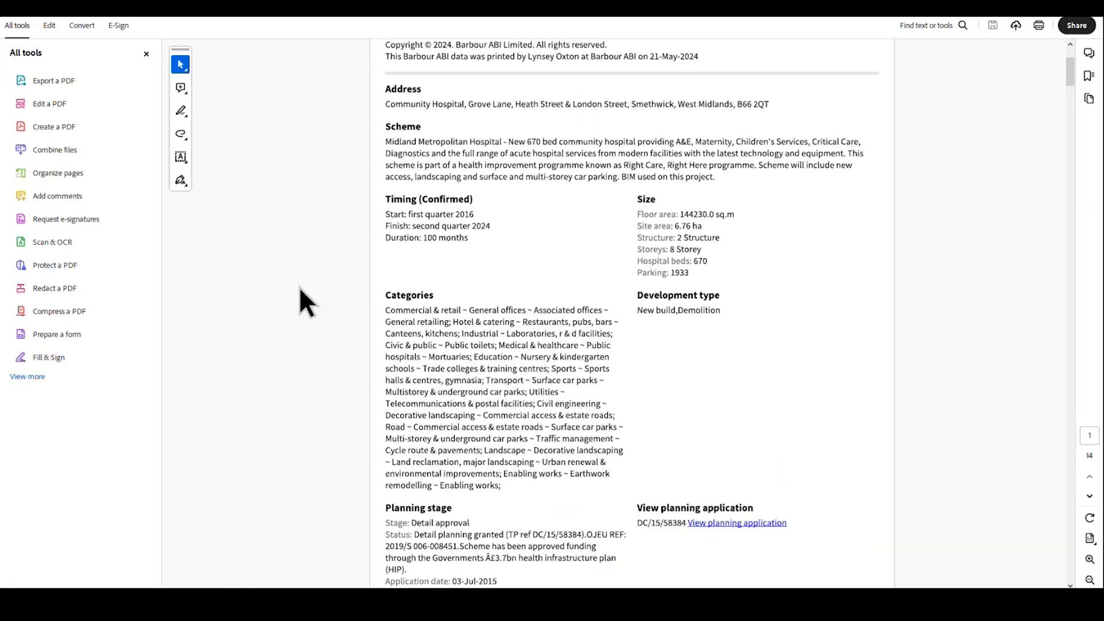
pyautogui.click(1083, 24)
# Step: Create a new data export named "downloaded projects"
pyautogui.click(16, 97)
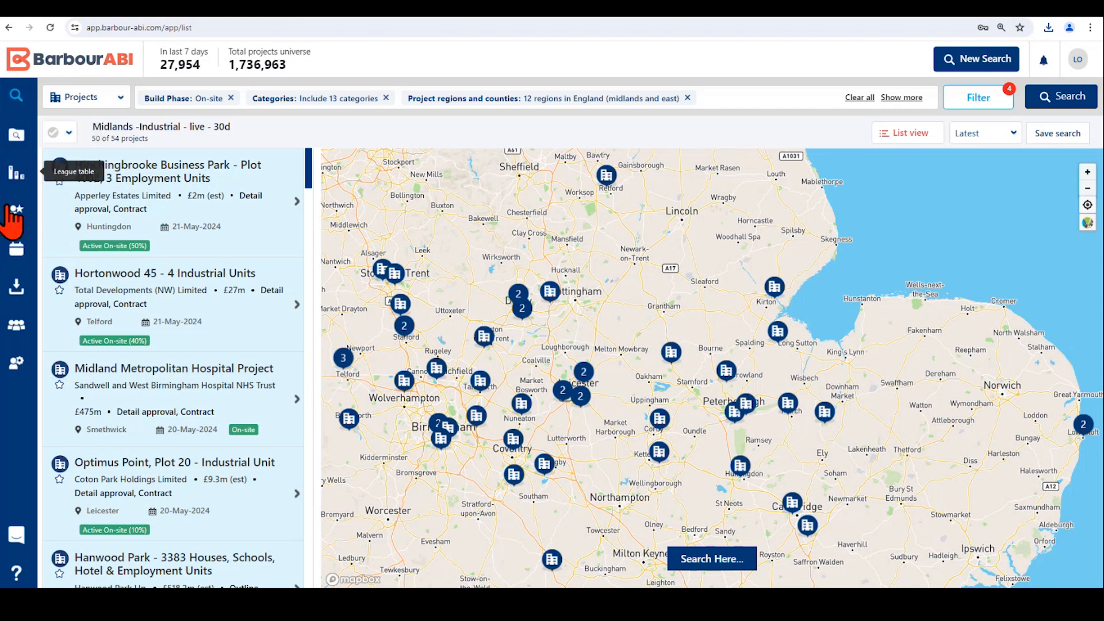
pyautogui.click(16, 289)
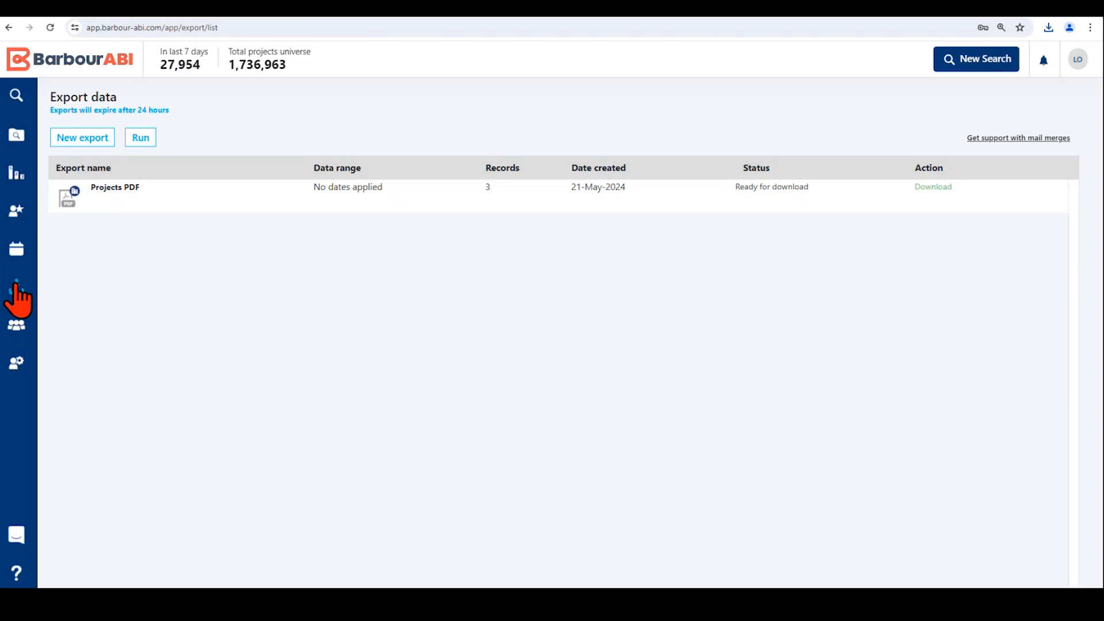
pyautogui.click(82, 139)
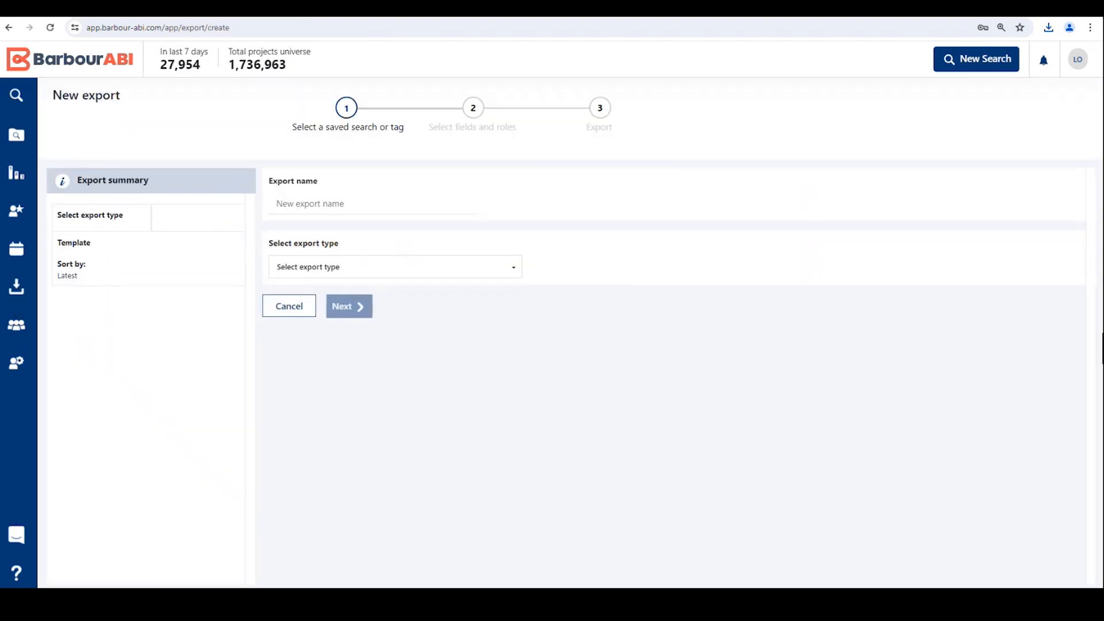
pyautogui.write('downloaded projects')
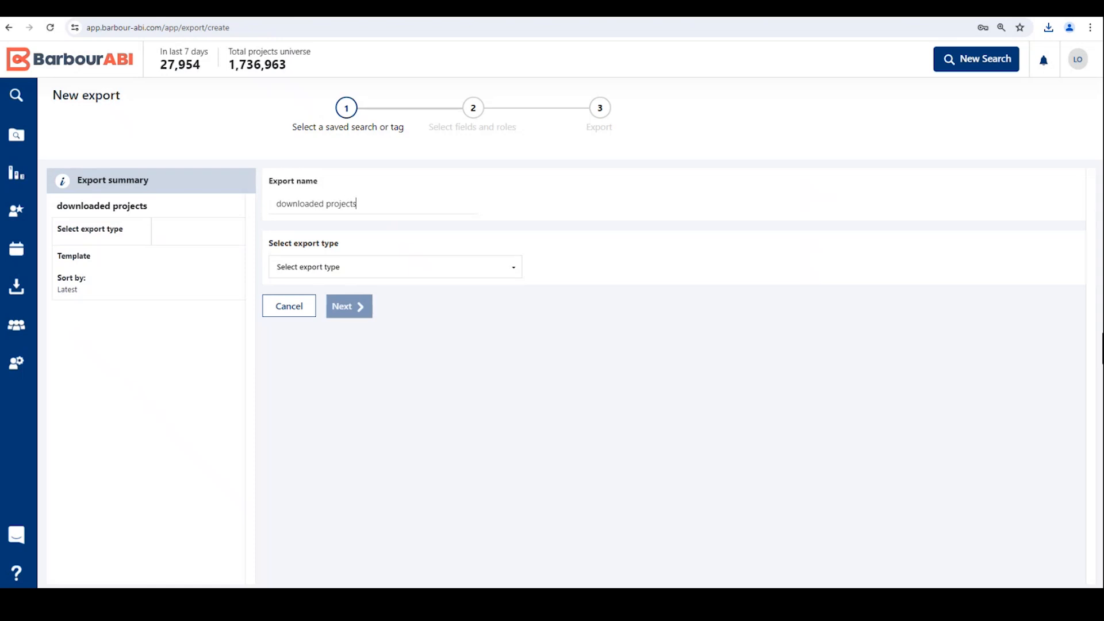
# Step: Set the export type to Saved search, choose "Midlands - commercial - live - 30d" and continue to the fields and roles stage
pyautogui.click(353, 267)
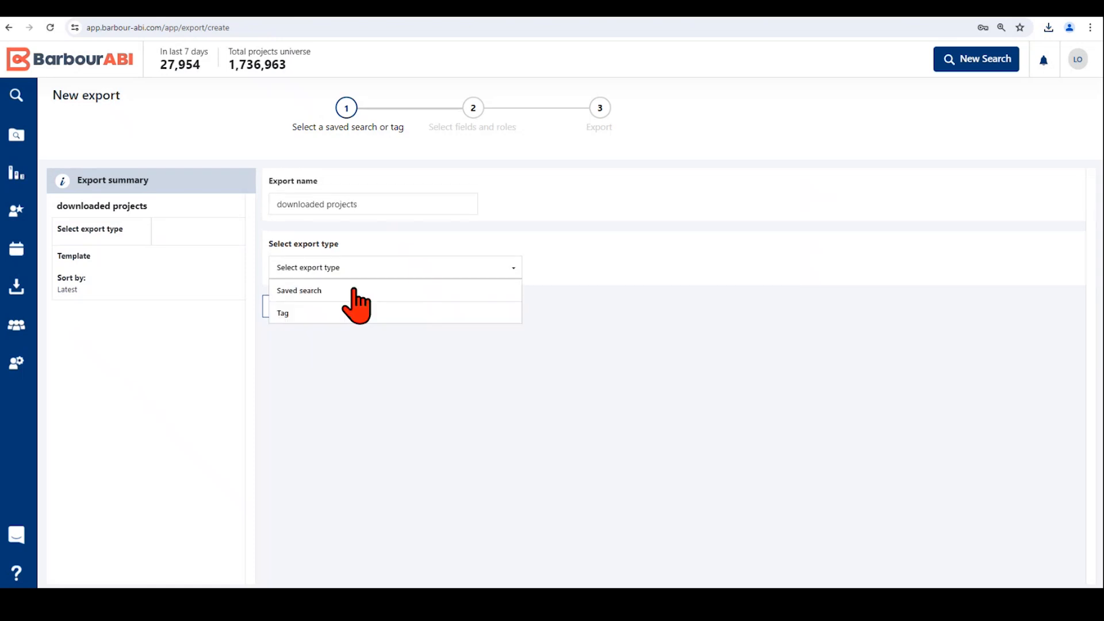
pyautogui.click(298, 291)
pyautogui.click(365, 331)
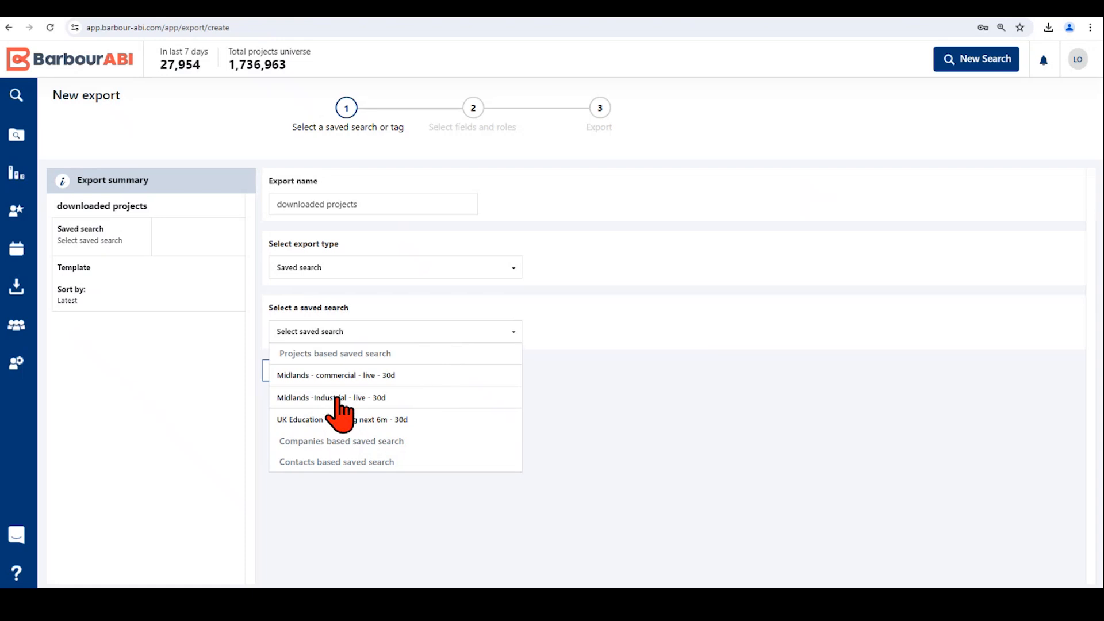
pyautogui.click(307, 380)
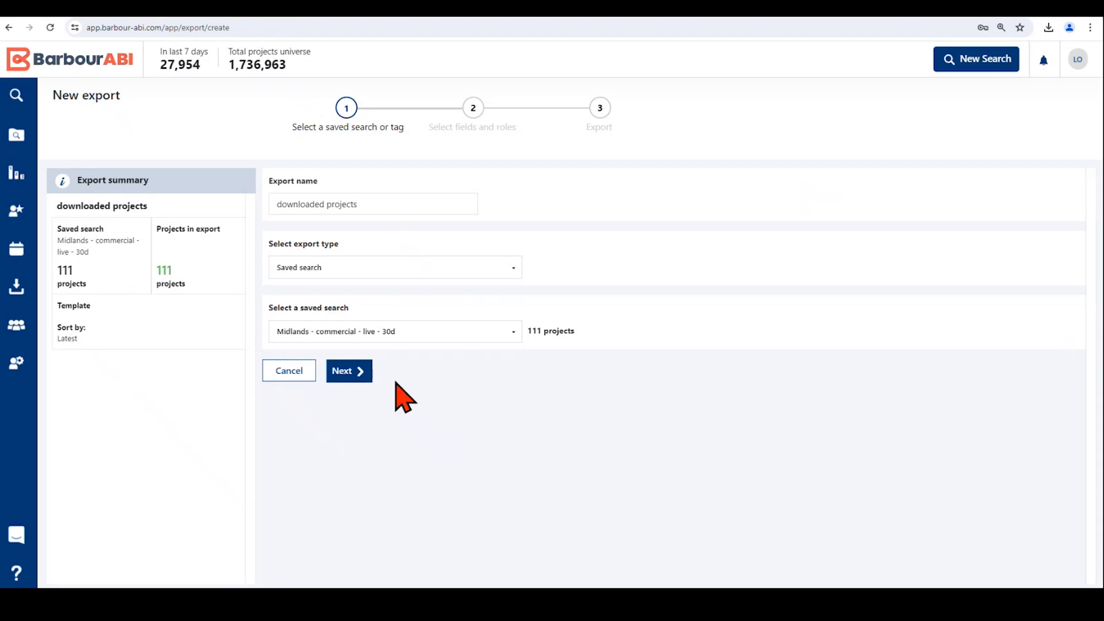
pyautogui.click(350, 373)
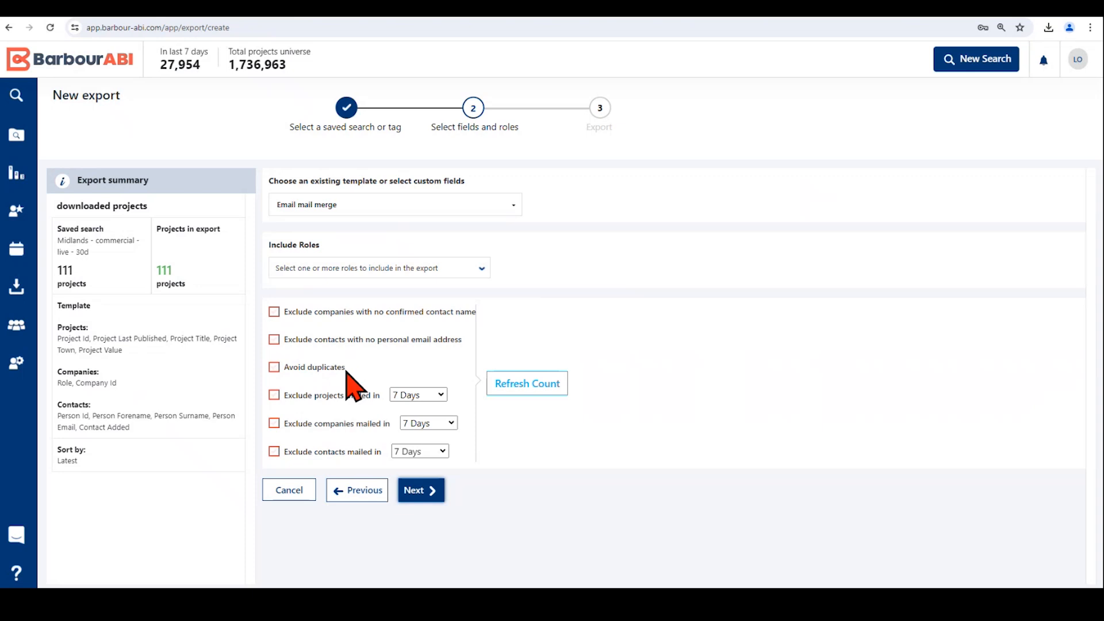
# Step: Choose the Bespoke custom template and include the Projects, Companies and Contacts data in the export
pyautogui.click(348, 207)
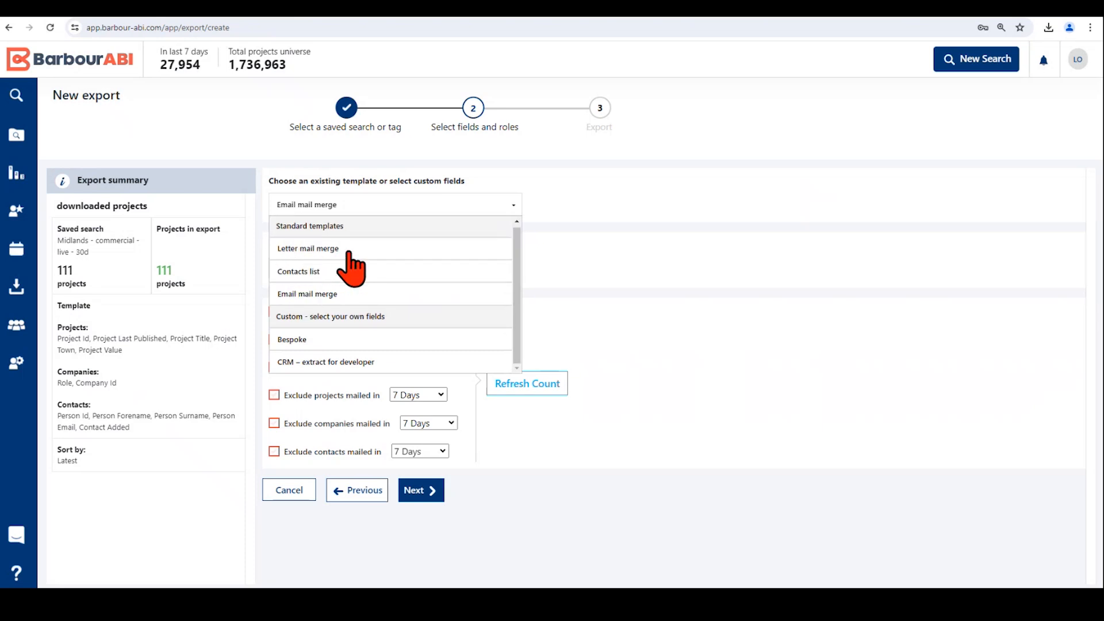
pyautogui.click(287, 340)
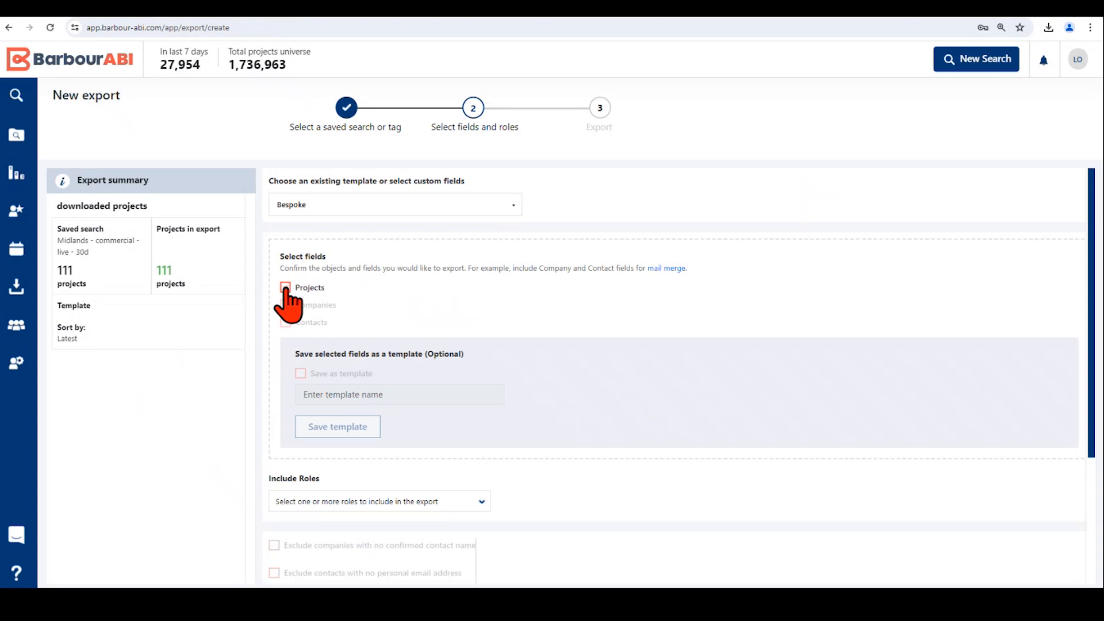
pyautogui.click(285, 288)
pyautogui.click(285, 329)
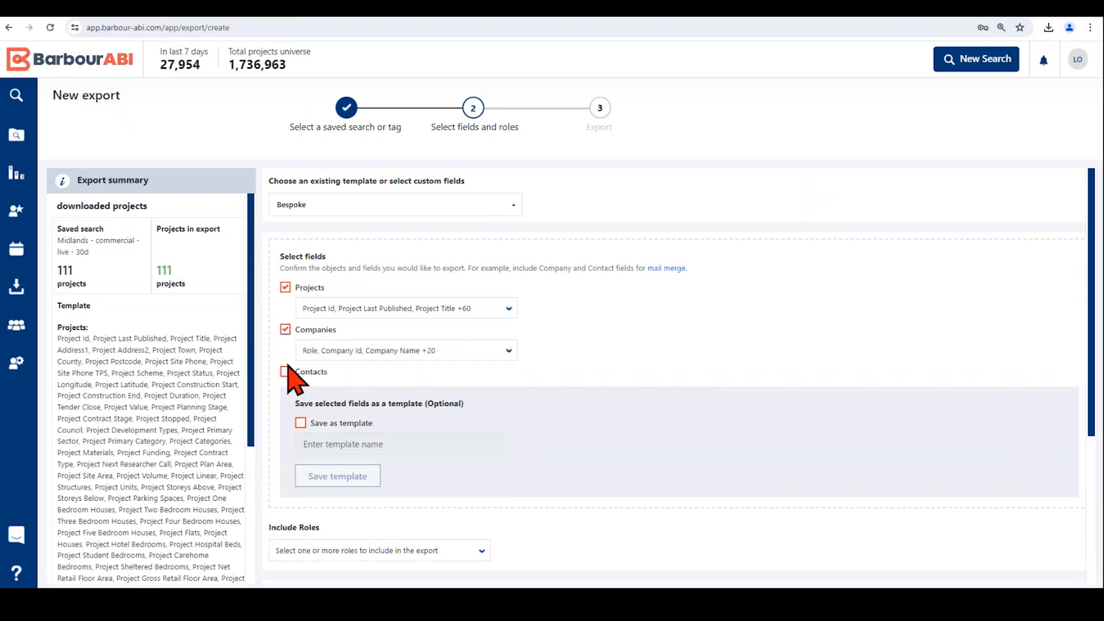
pyautogui.click(285, 371)
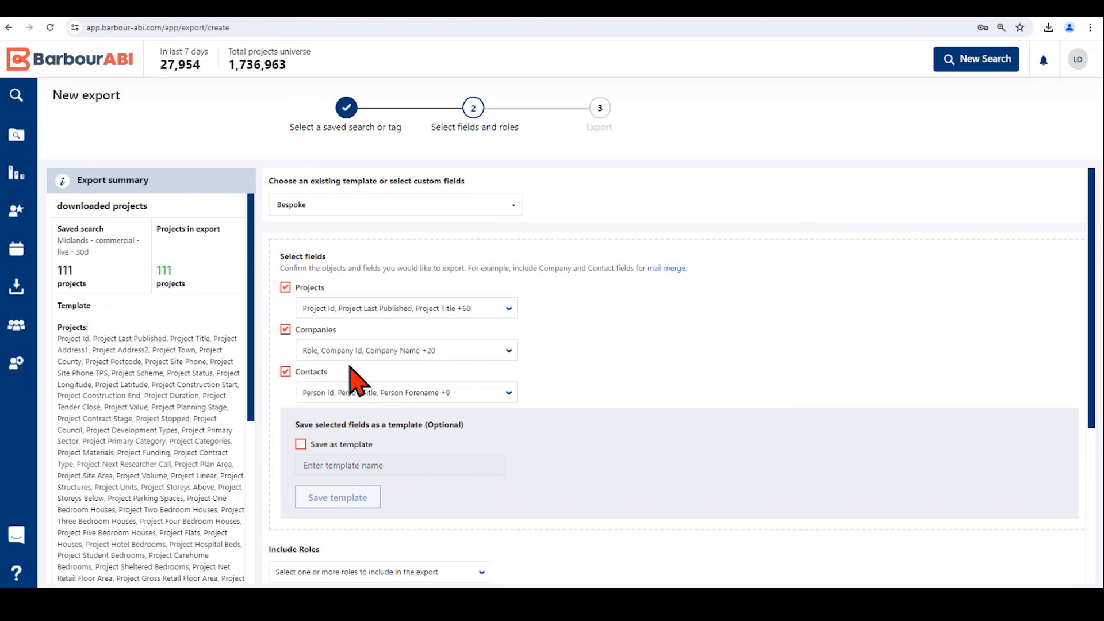
# Step: Look through the list of project fields available for the export
pyautogui.click(508, 310)
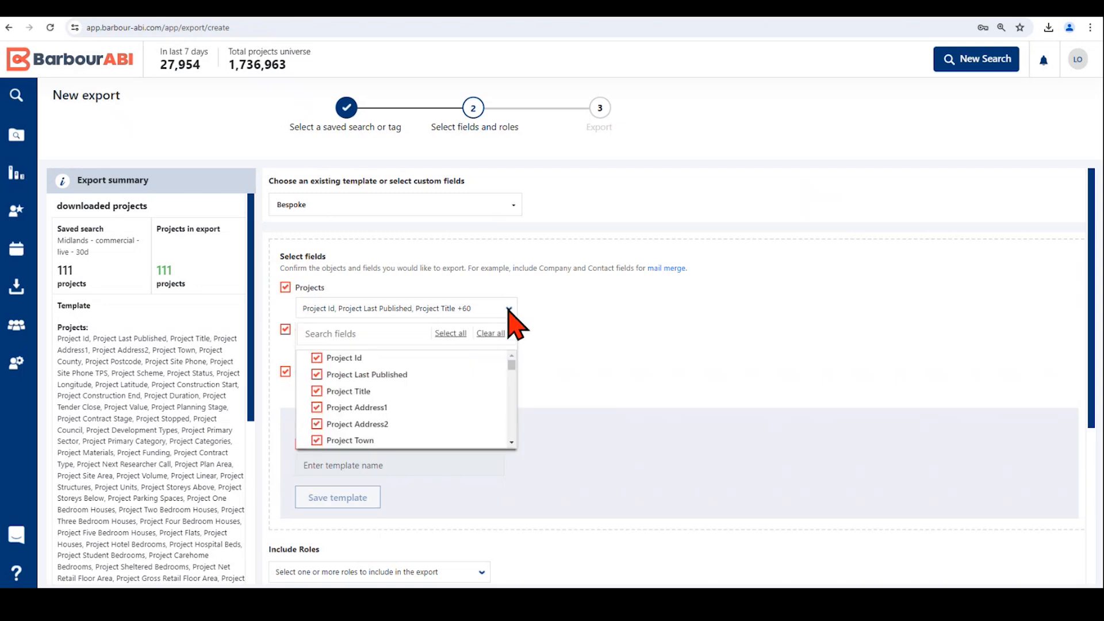
pyautogui.scroll(-1, 509, 310)
pyautogui.scroll(-2, 492, 345)
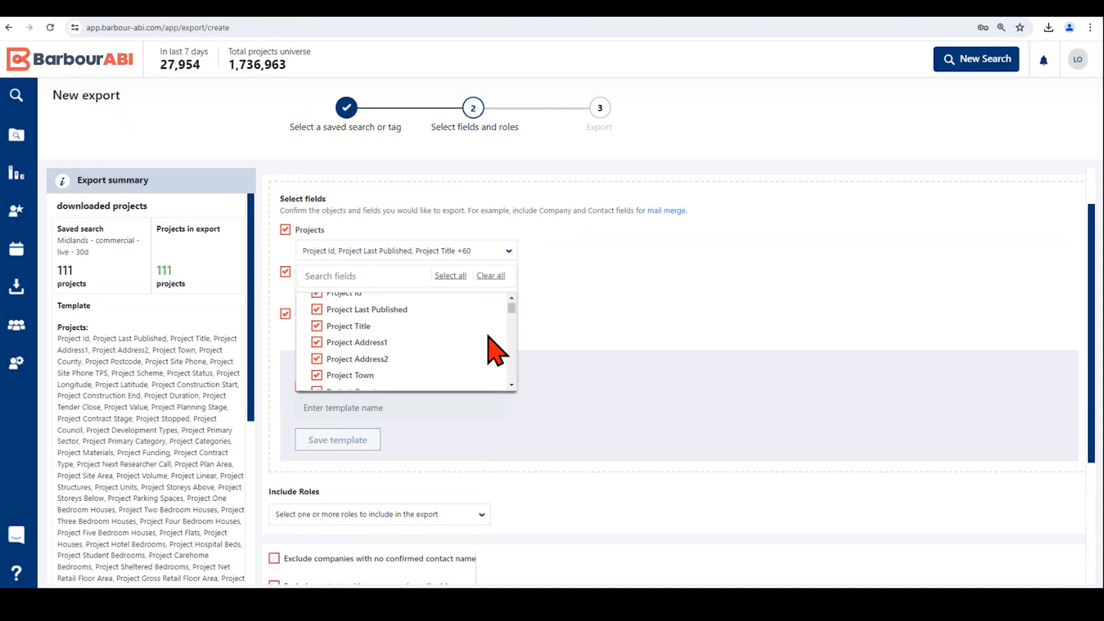
pyautogui.scroll(-2, 496, 350)
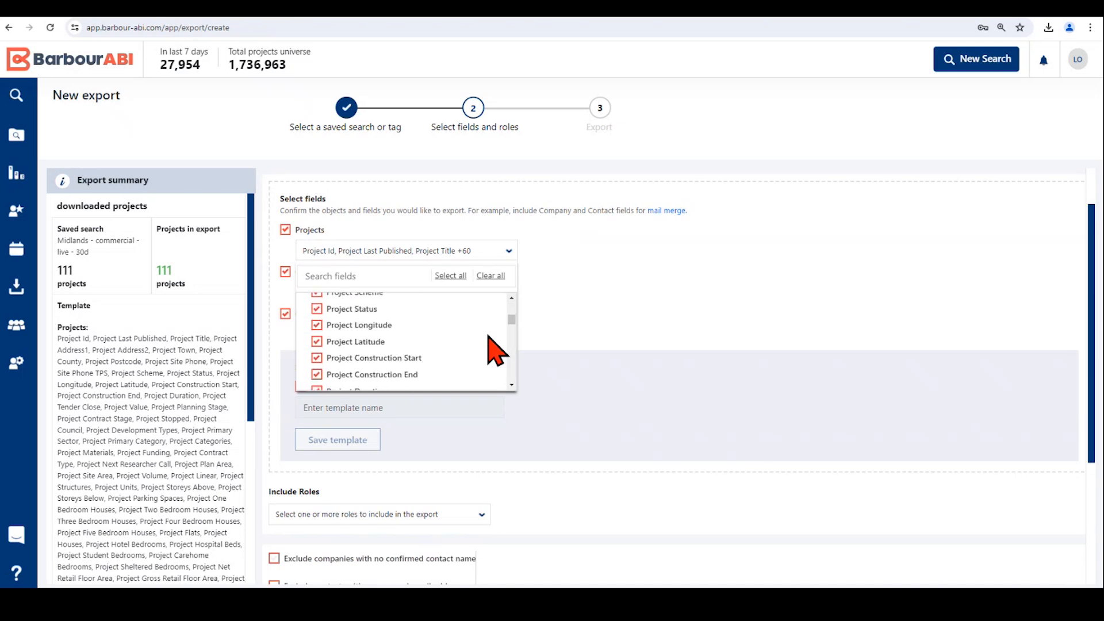
pyautogui.scroll(-6, 494, 350)
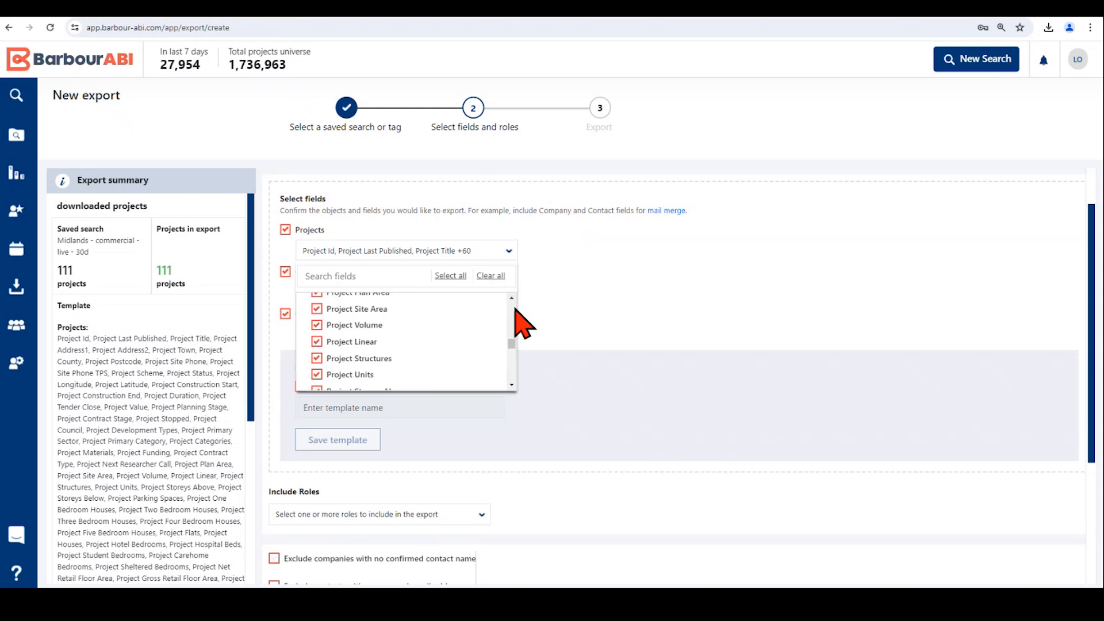
pyautogui.click(575, 281)
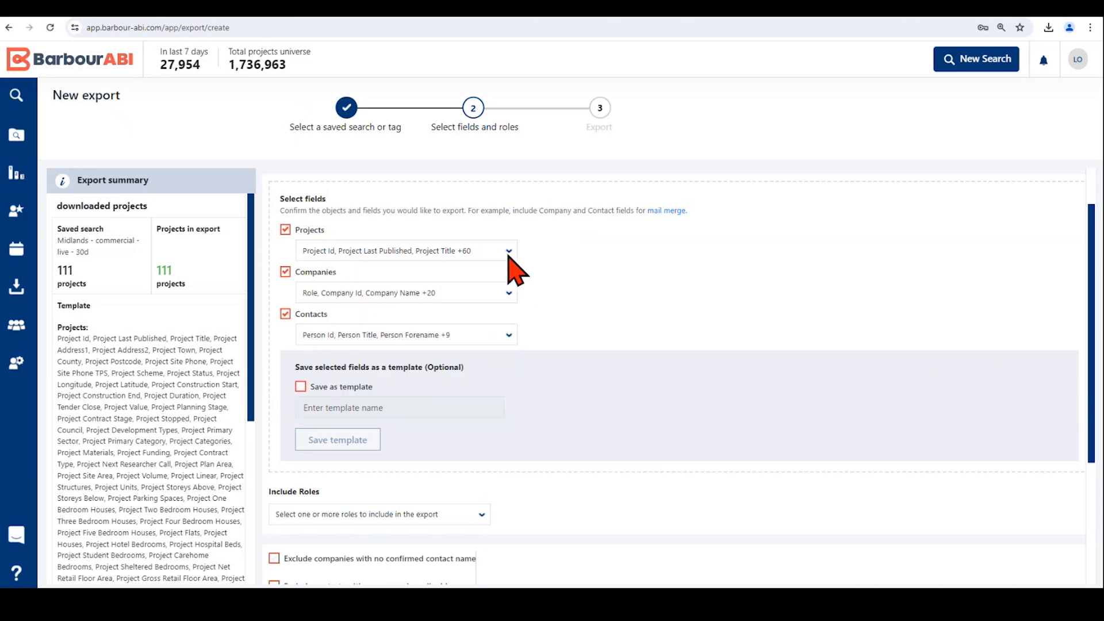
# Step: Limit the project fields to Project Id, Project Title, Project County, Project Postcode, Project Construction Start and Project Construction End
pyautogui.click(508, 256)
pyautogui.click(491, 277)
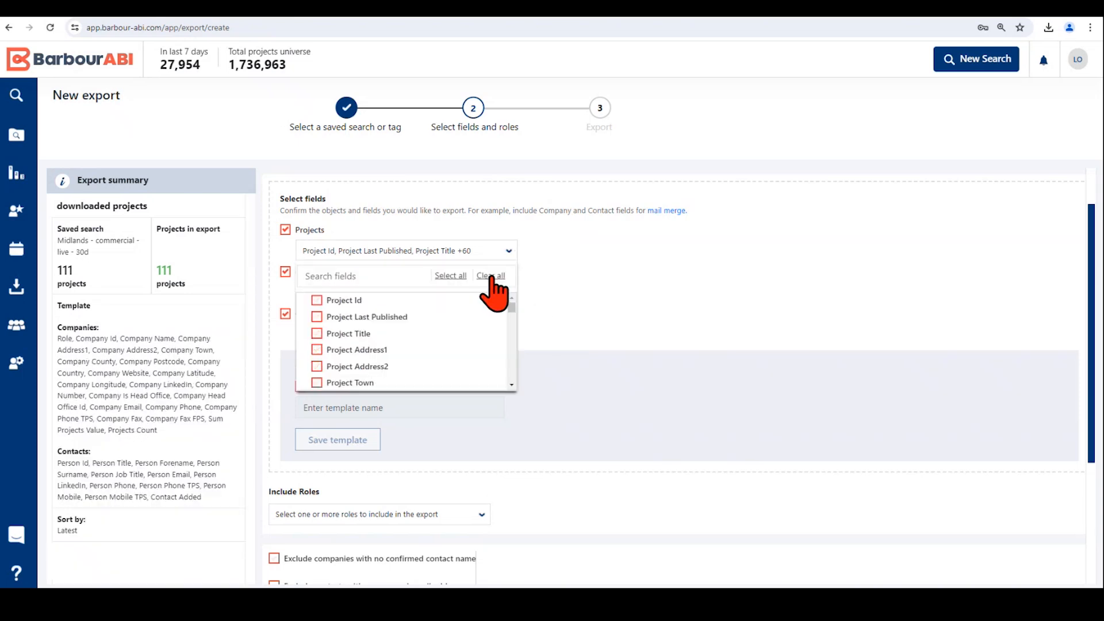
pyautogui.click(316, 299)
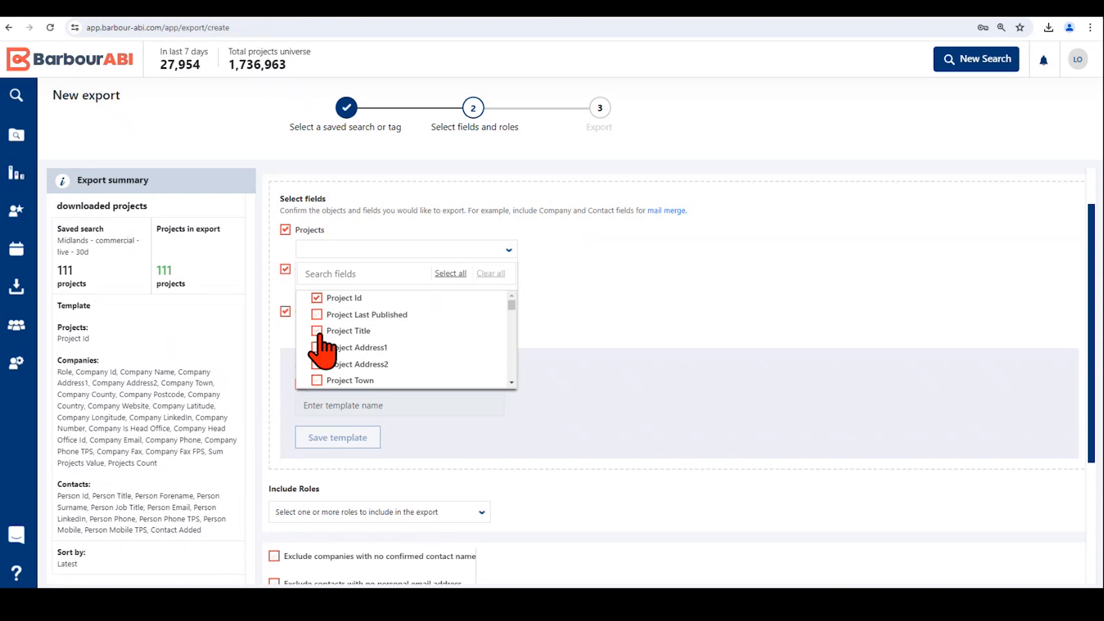
pyautogui.click(318, 332)
pyautogui.scroll(-1, 411, 344)
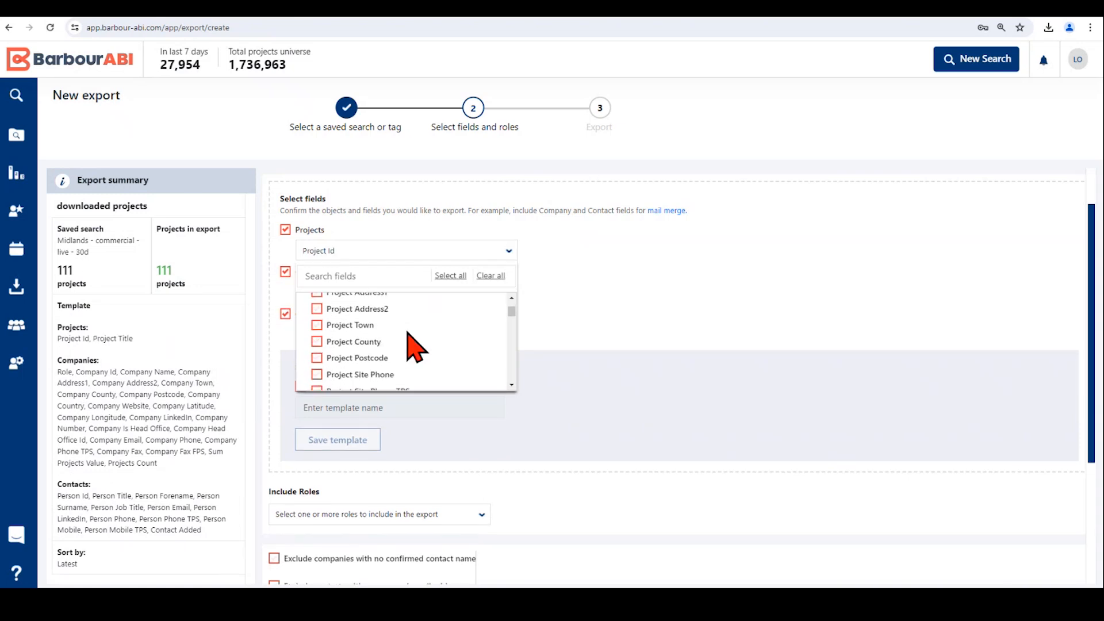
pyautogui.click(317, 341)
pyautogui.click(317, 357)
pyautogui.scroll(-1, 453, 363)
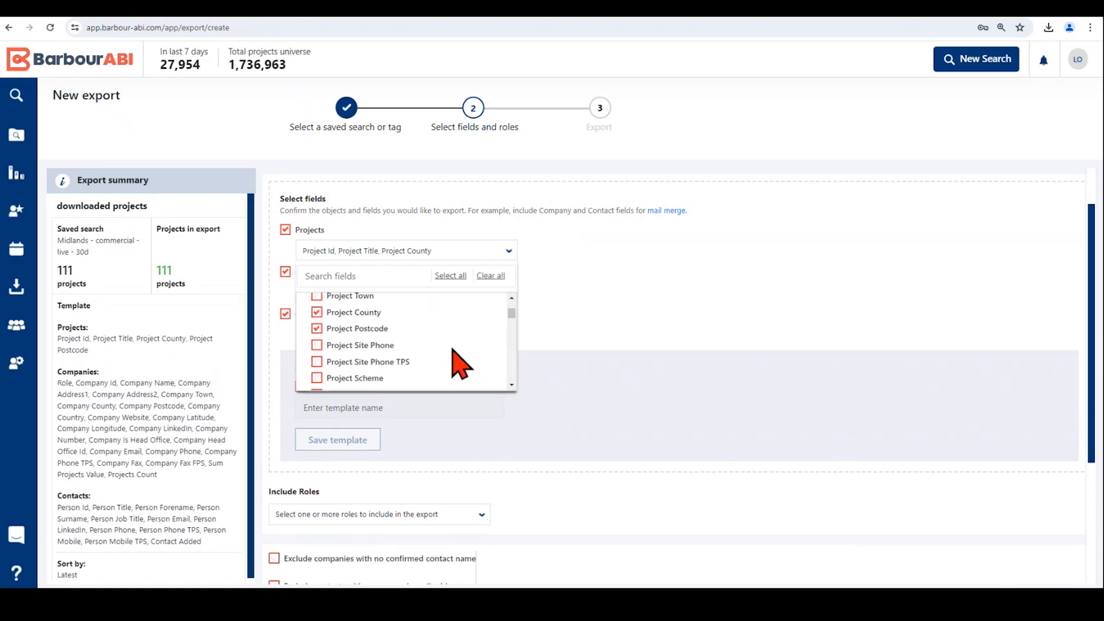
pyautogui.scroll(-2, 437, 362)
pyautogui.click(317, 357)
pyautogui.click(317, 374)
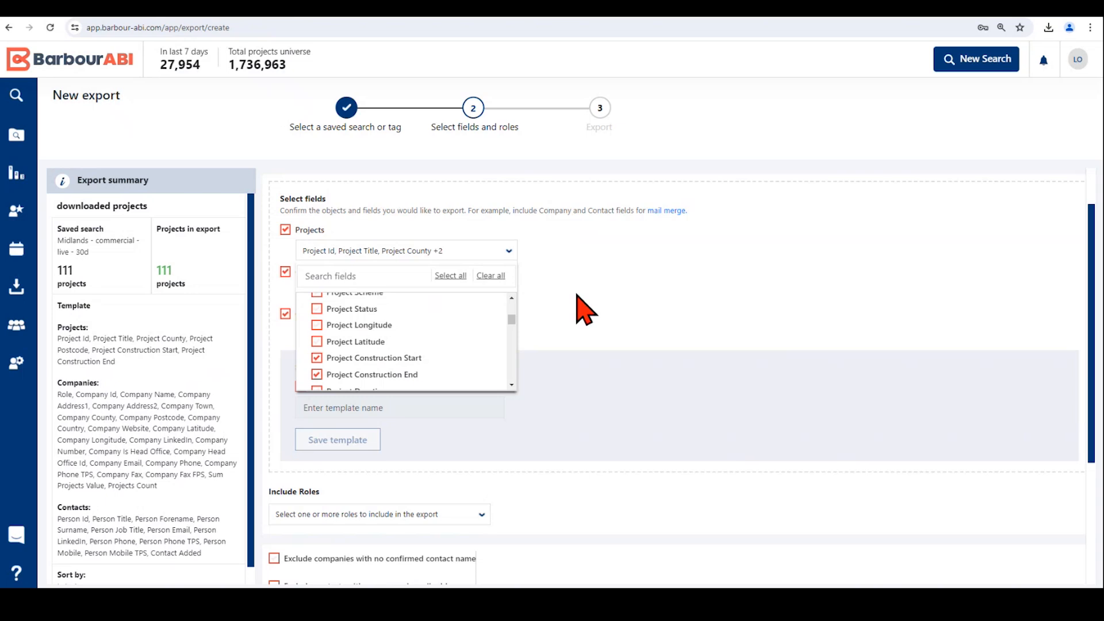
pyautogui.click(577, 298)
# Step: Check which company and contact fields are included in the export
pyautogui.click(509, 293)
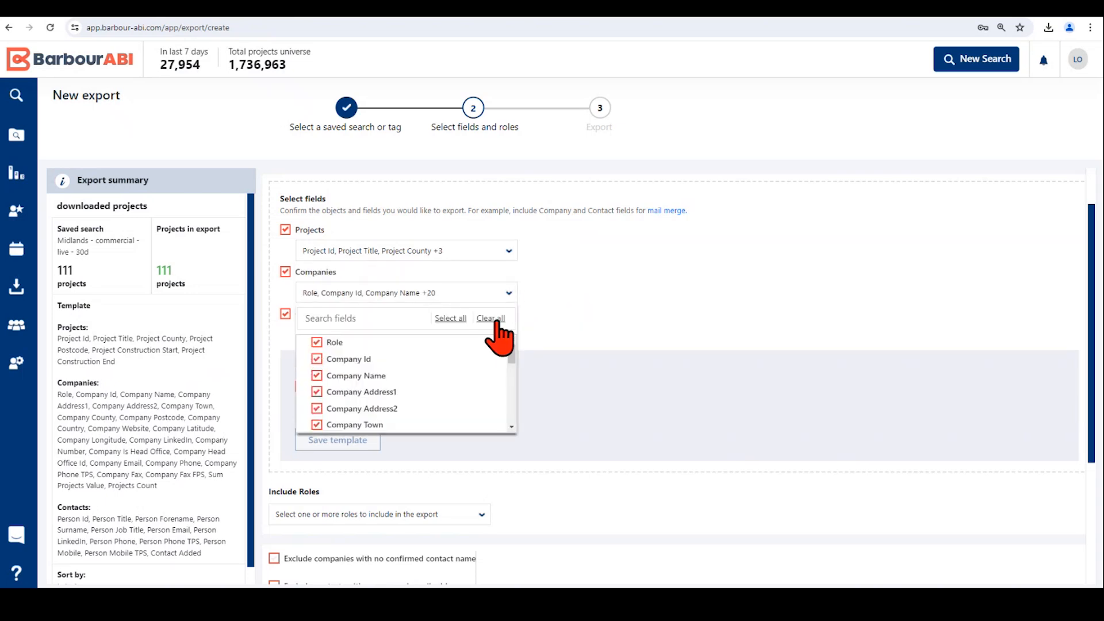
pyautogui.click(510, 294)
pyautogui.click(509, 335)
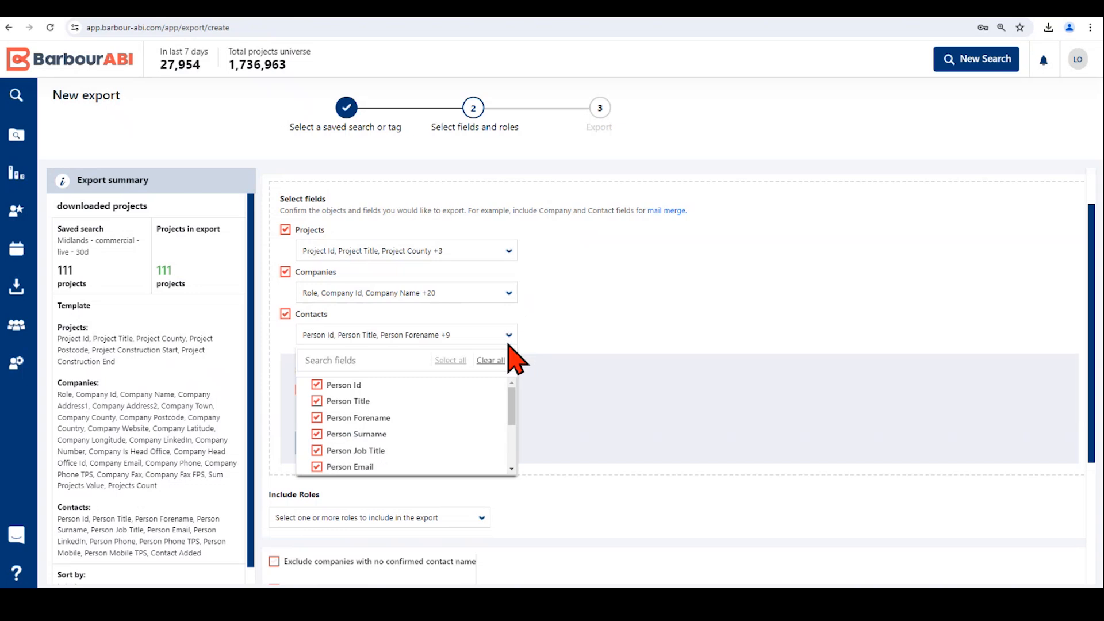
pyautogui.click(541, 318)
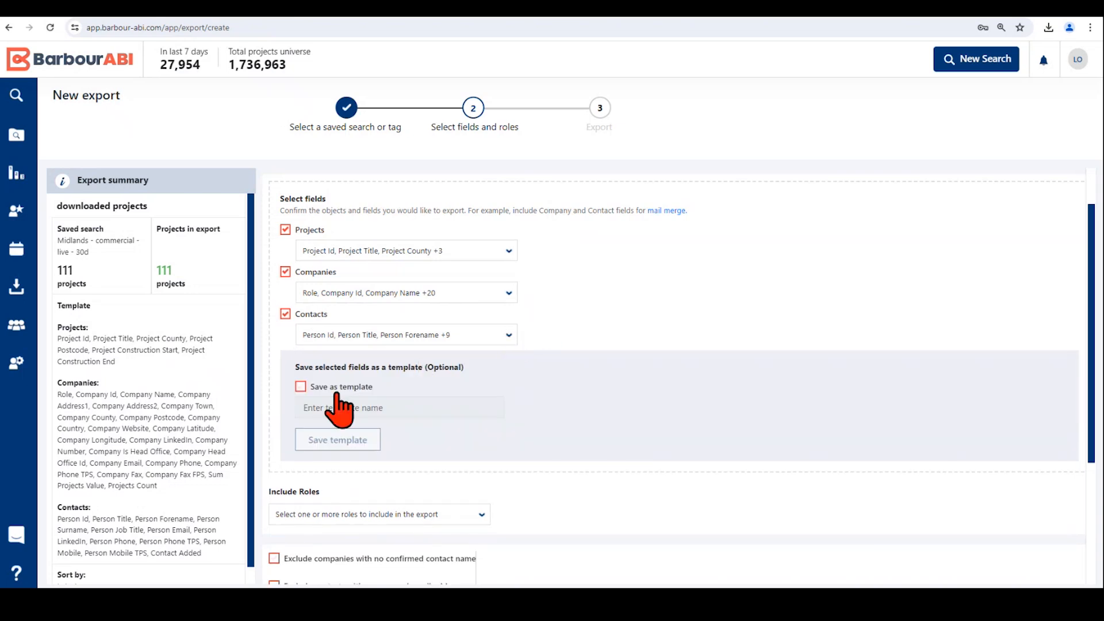
# Step: Save the selected project, company and contact fields as a template named "export format 1"
pyautogui.click(300, 387)
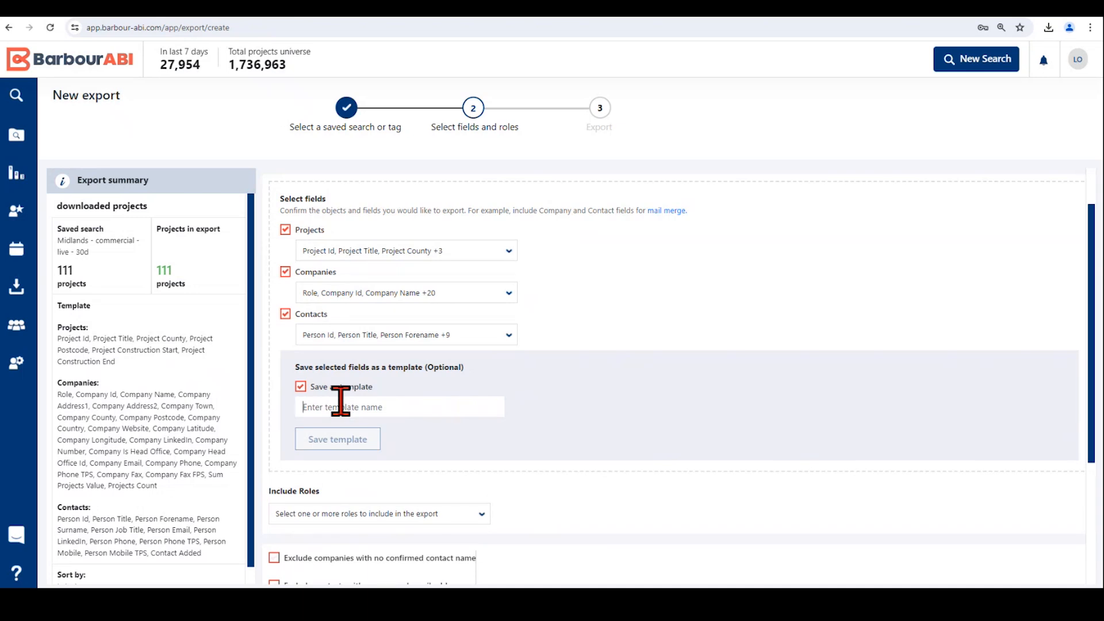
pyautogui.write('export format 1')
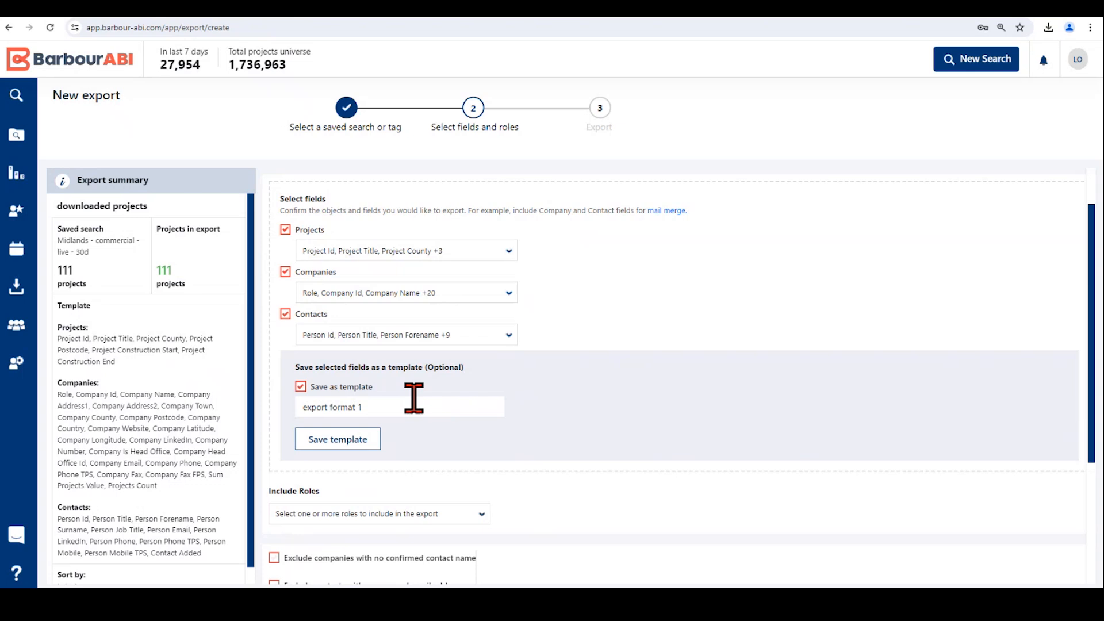
pyautogui.click(323, 439)
pyautogui.moveTo(592, 448); pyautogui.dragTo(581, 543)
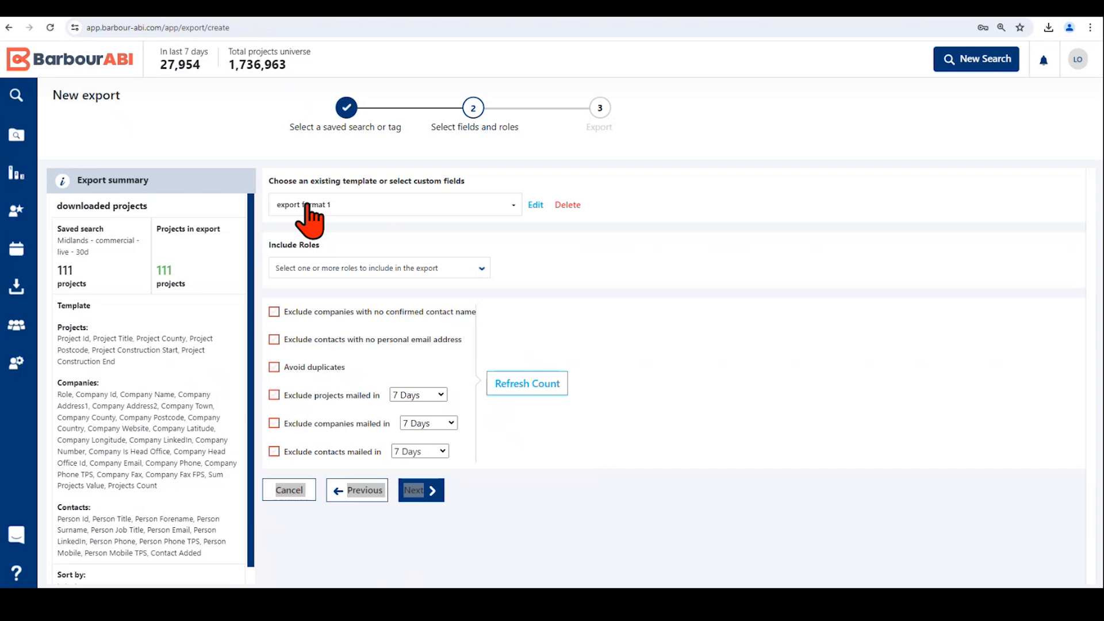
# Step: Try the Email mail merge template for the export, and switch back to export format 1
pyautogui.click(512, 205)
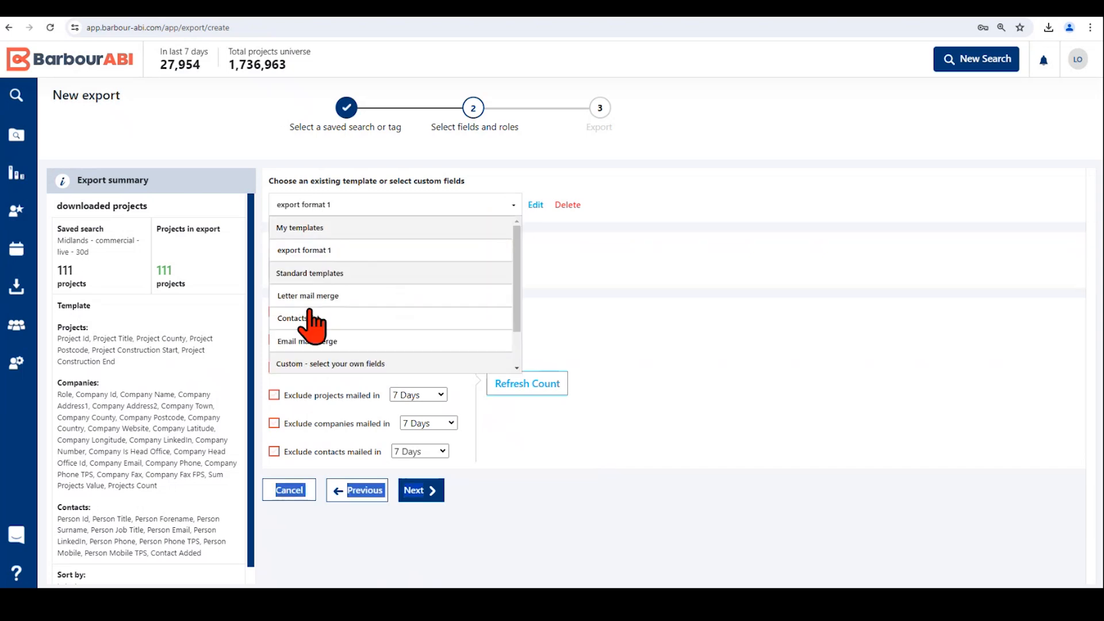
pyautogui.click(307, 341)
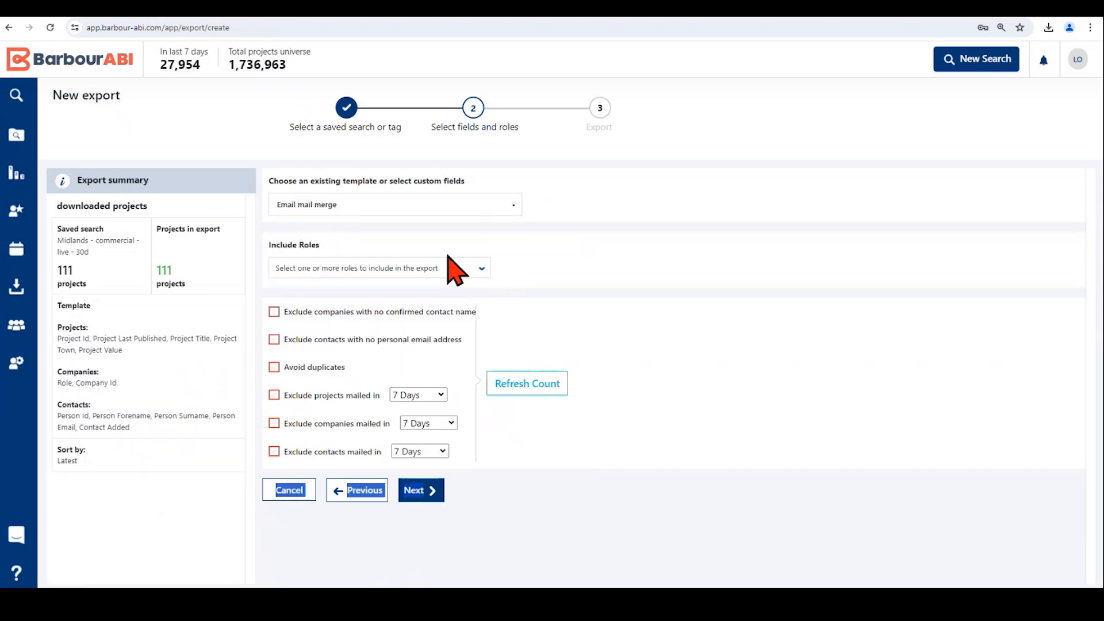
pyautogui.click(511, 205)
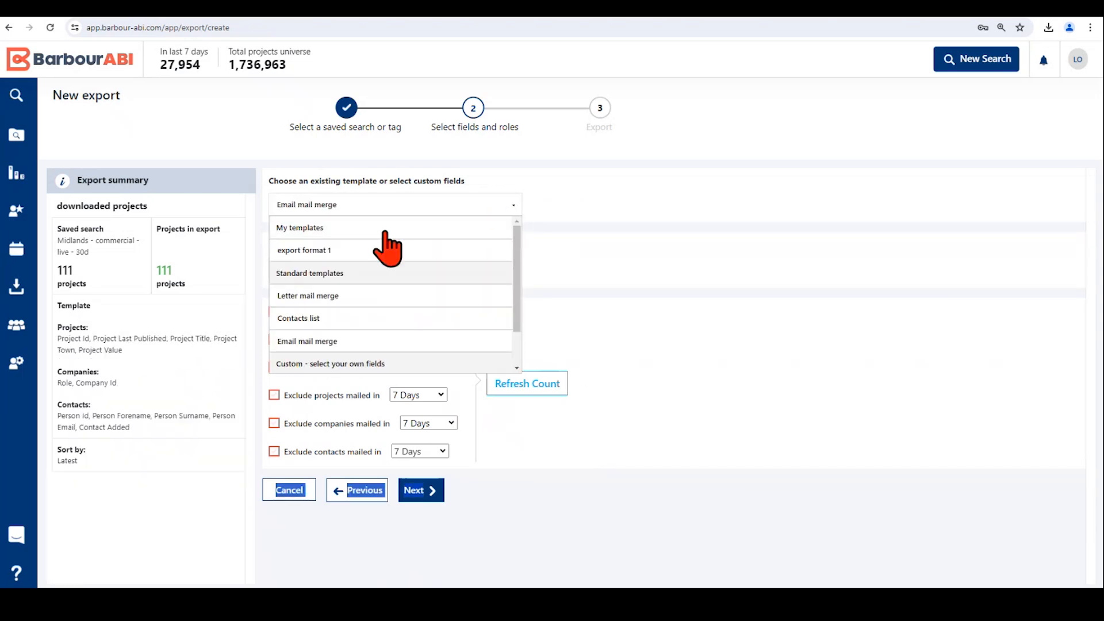
pyautogui.click(296, 253)
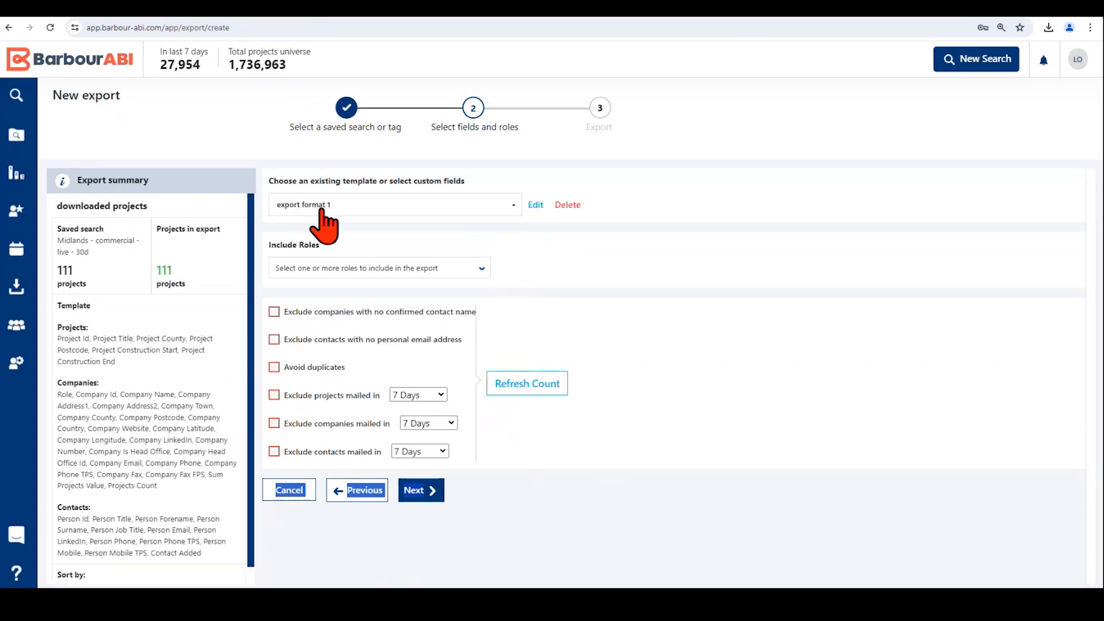
# Step: Open the export format 1 template for editing and review its fields and the exclusion options
pyautogui.click(533, 204)
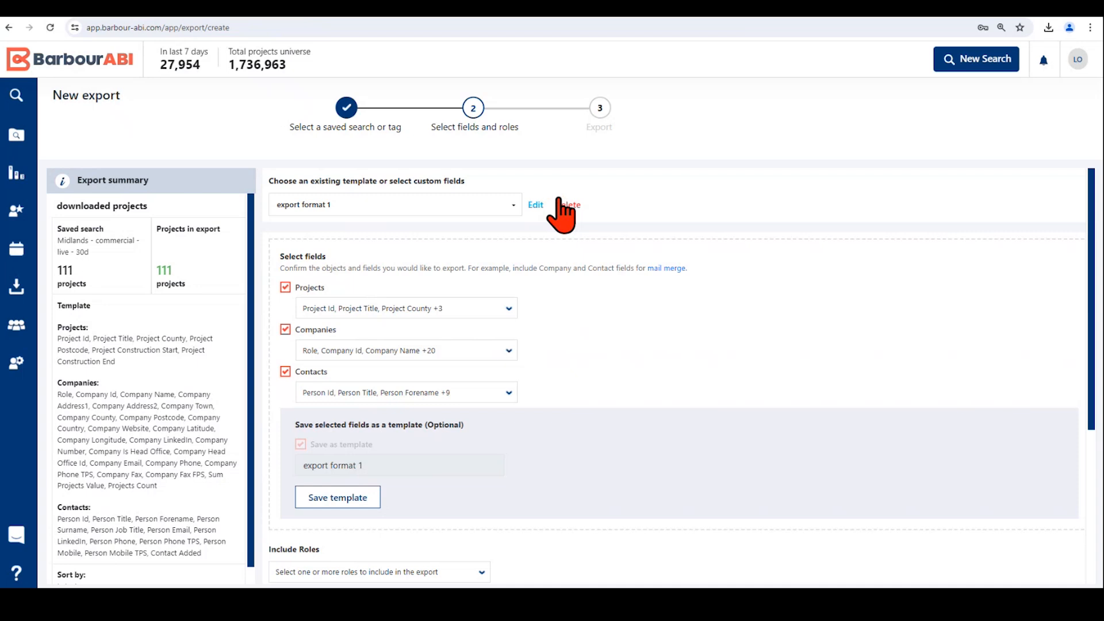
pyautogui.scroll(-1, 340, 246)
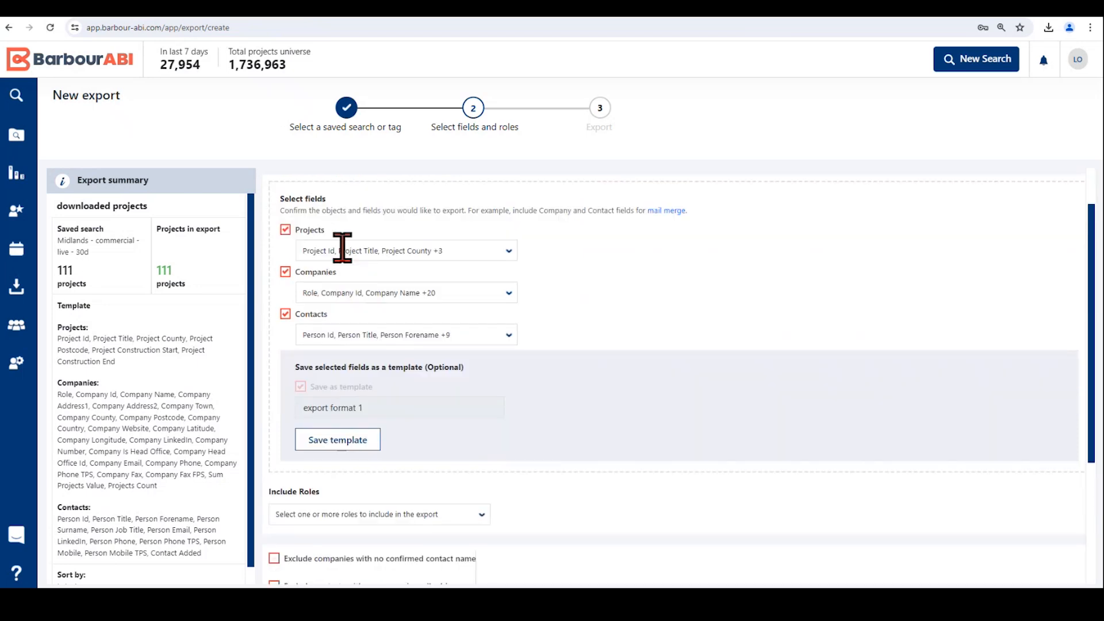
pyautogui.scroll(-3, 506, 385)
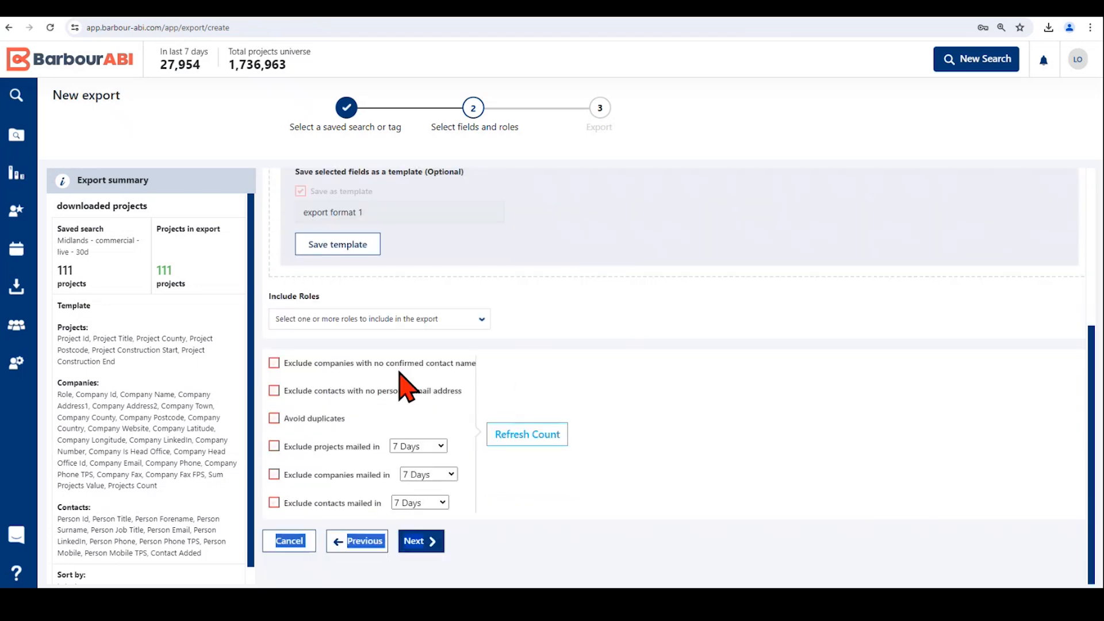
pyautogui.click(544, 373)
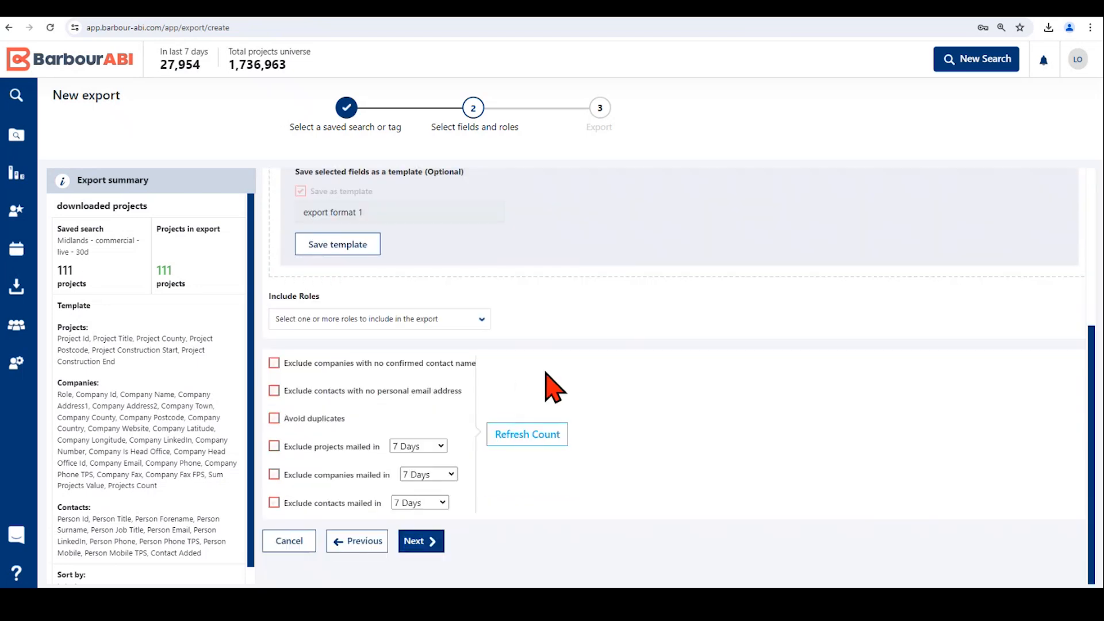
# Step: Try limiting the export to the Architect and Contractor roles, and clear both roles again
pyautogui.click(480, 320)
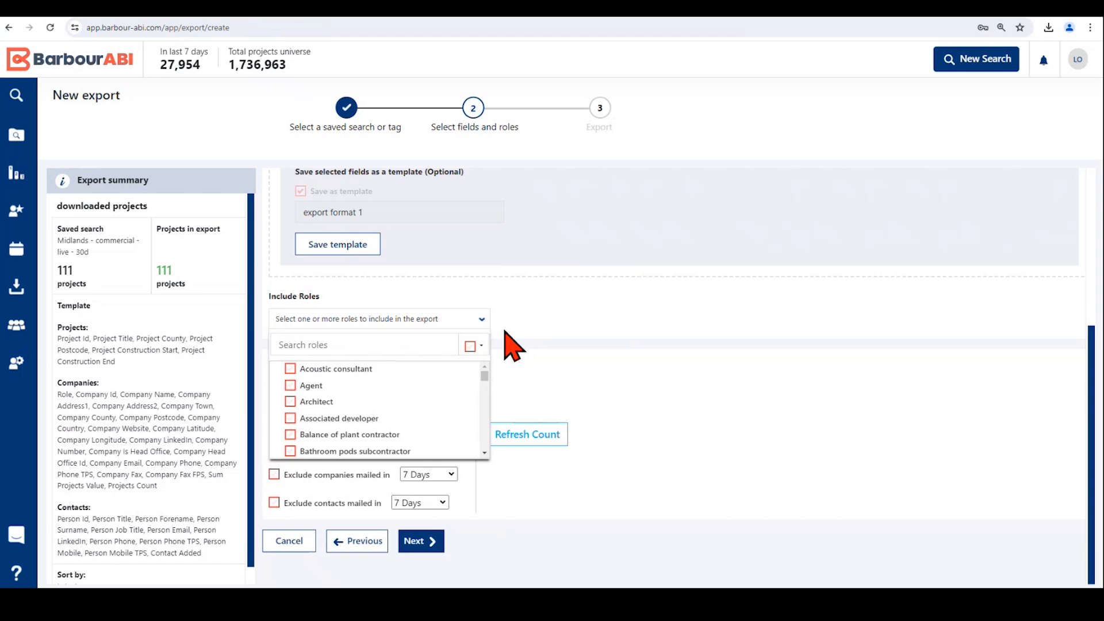
pyautogui.click(291, 402)
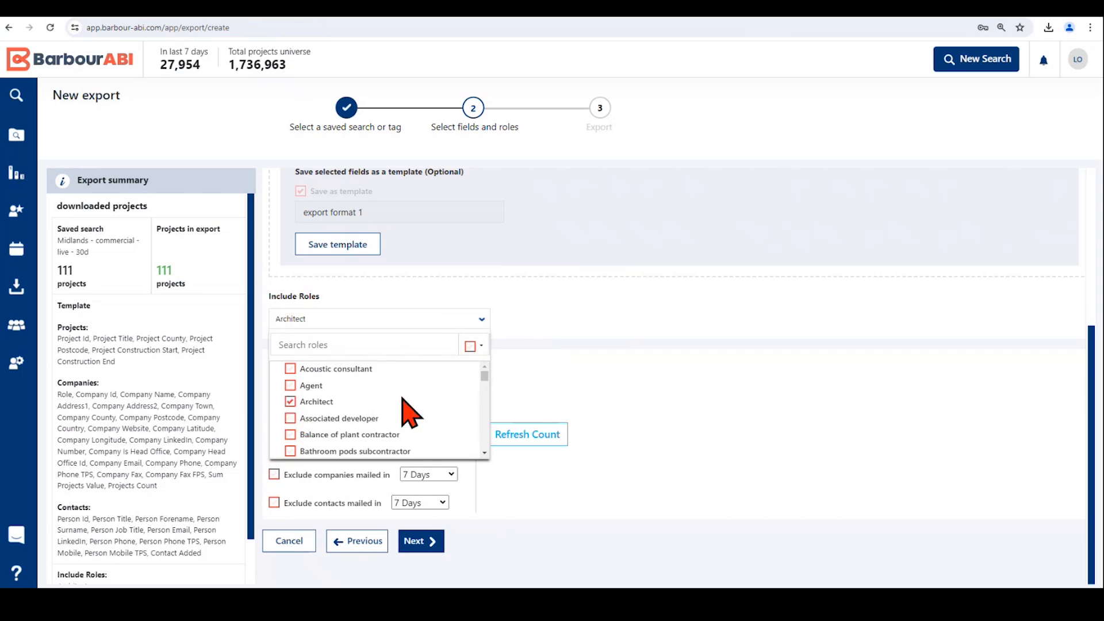
pyautogui.scroll(-3, 402, 400)
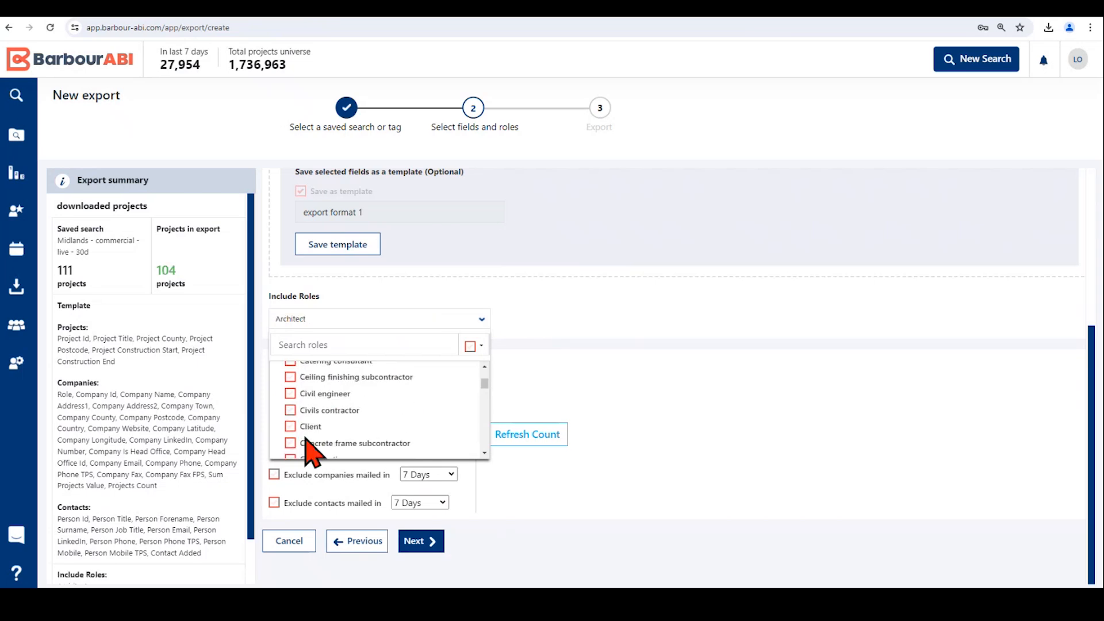
pyautogui.scroll(-2, 311, 454)
pyautogui.click(290, 435)
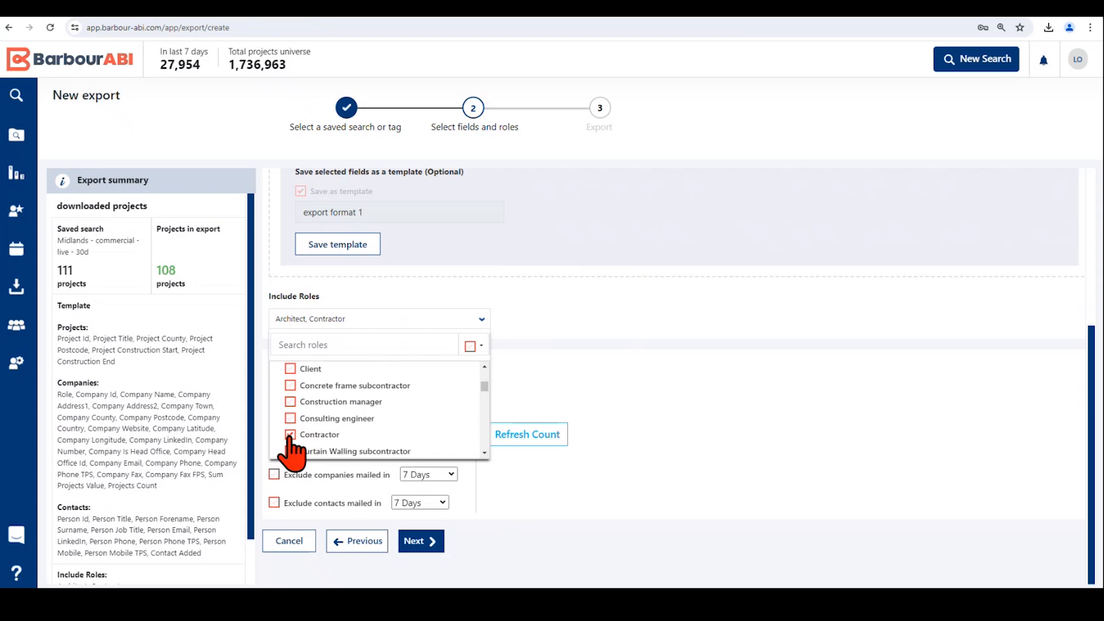
pyautogui.click(290, 436)
pyautogui.scroll(5, 345, 431)
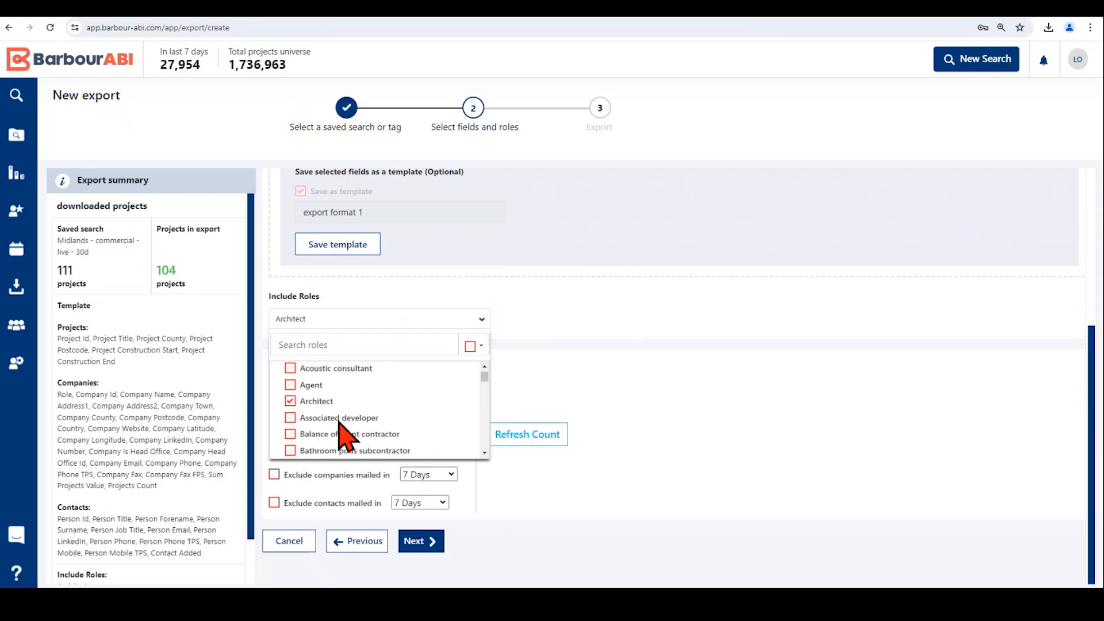
pyautogui.click(290, 400)
pyautogui.click(560, 328)
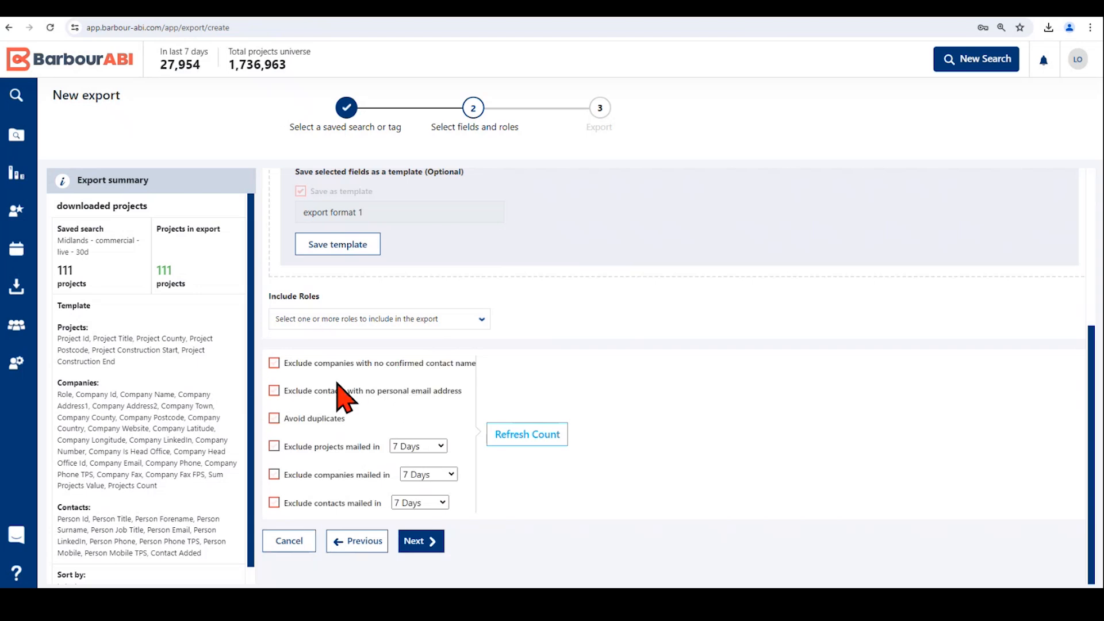
# Step: Exclude companies with no confirmed contact name and continue to the final export stage
pyautogui.click(274, 364)
pyautogui.click(415, 542)
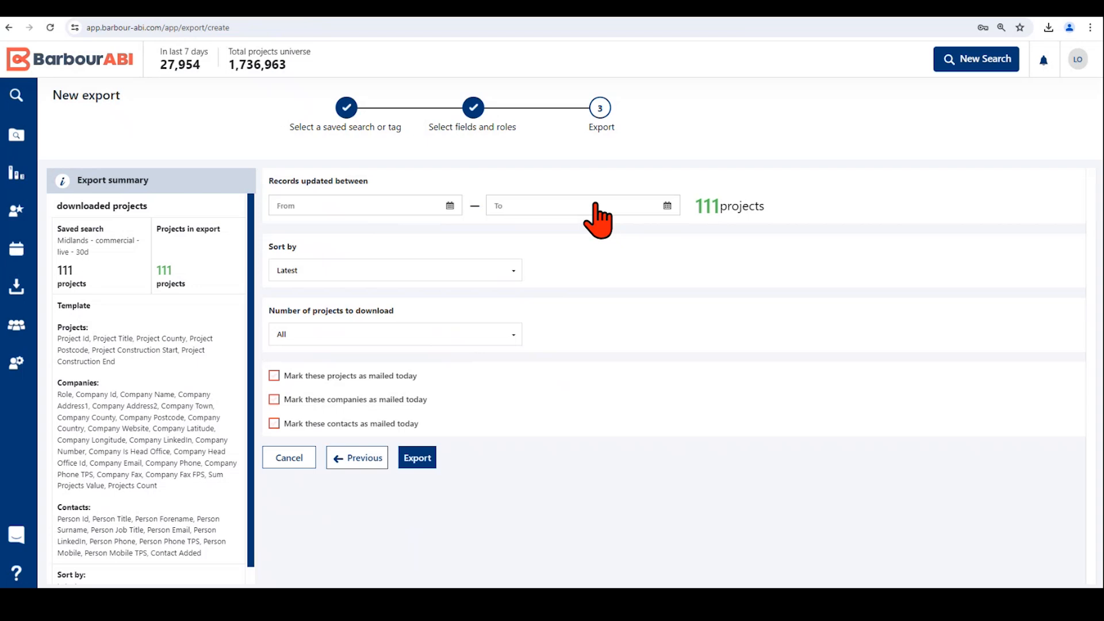
# Step: Try limiting the export to records updated between 14-May-2024 and 21-May-2024, and clear the dates
pyautogui.click(447, 207)
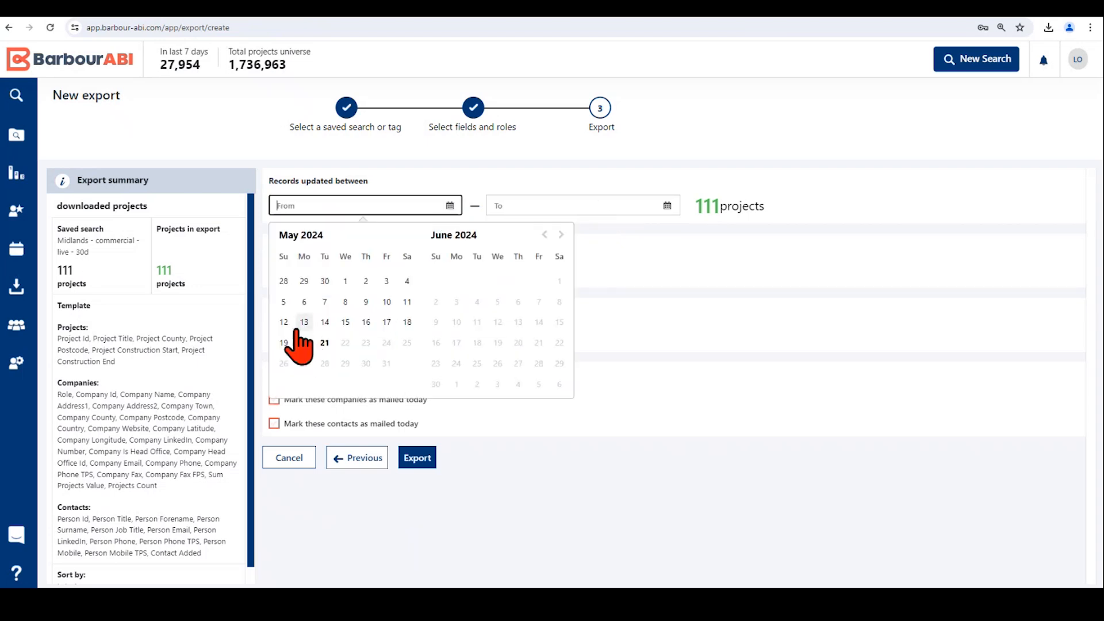
pyautogui.click(326, 322)
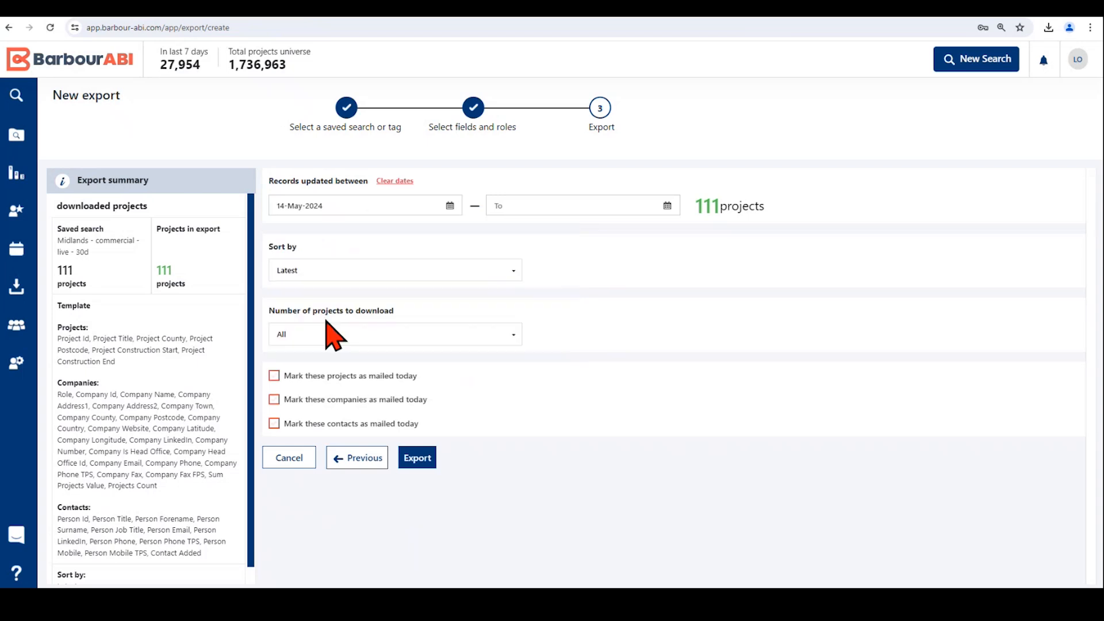
pyautogui.click(655, 207)
pyautogui.click(541, 343)
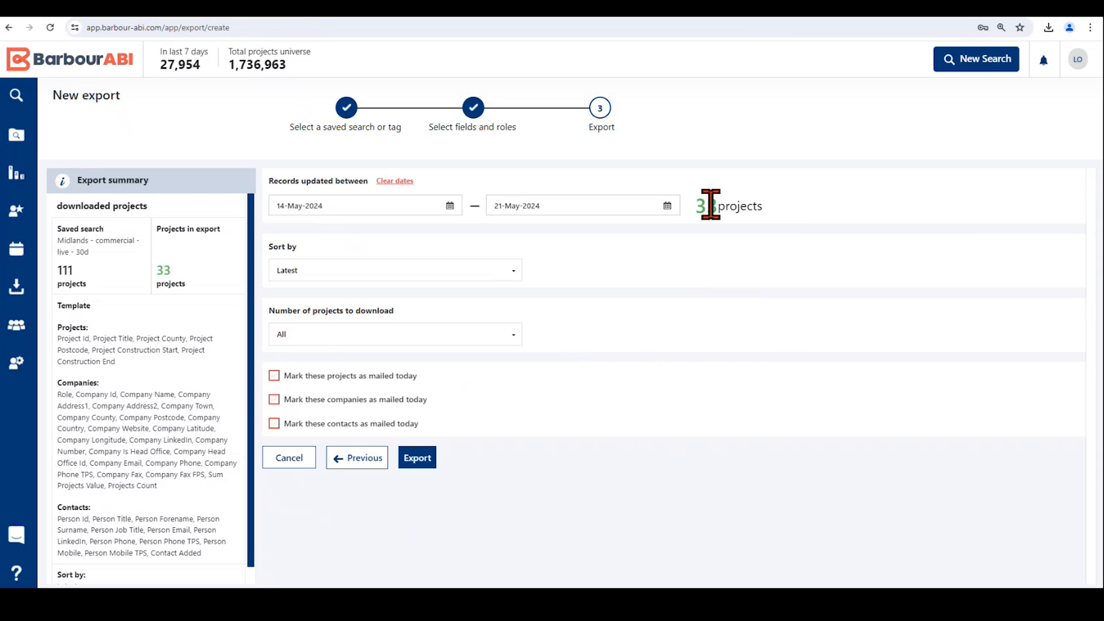
pyautogui.click(394, 181)
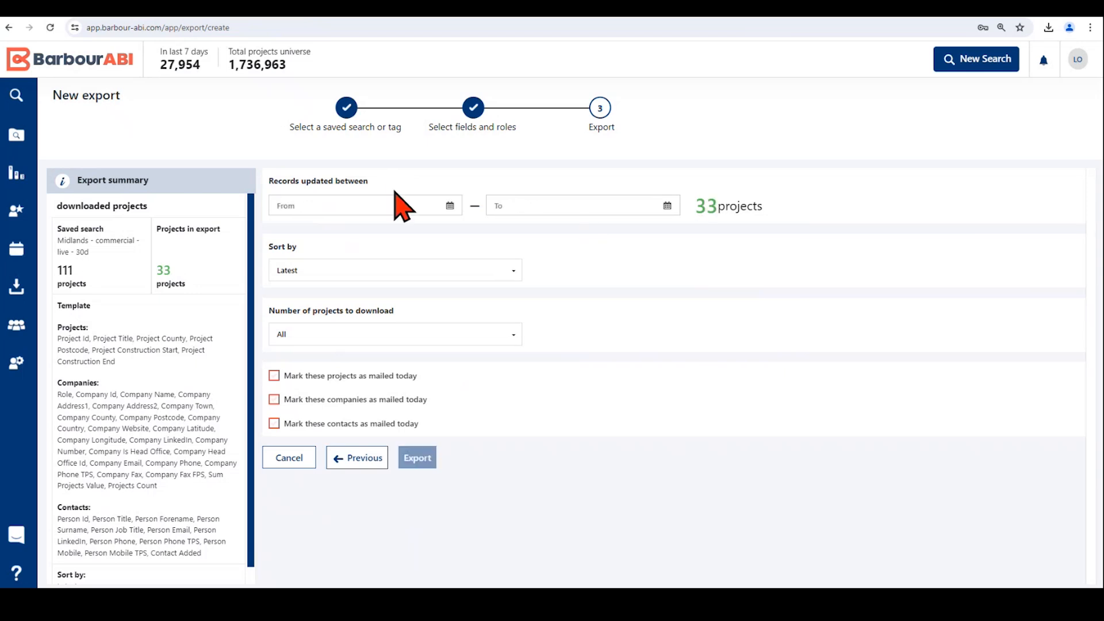
# Step: Check the available sort orders and the options for the number of projects to download
pyautogui.click(511, 272)
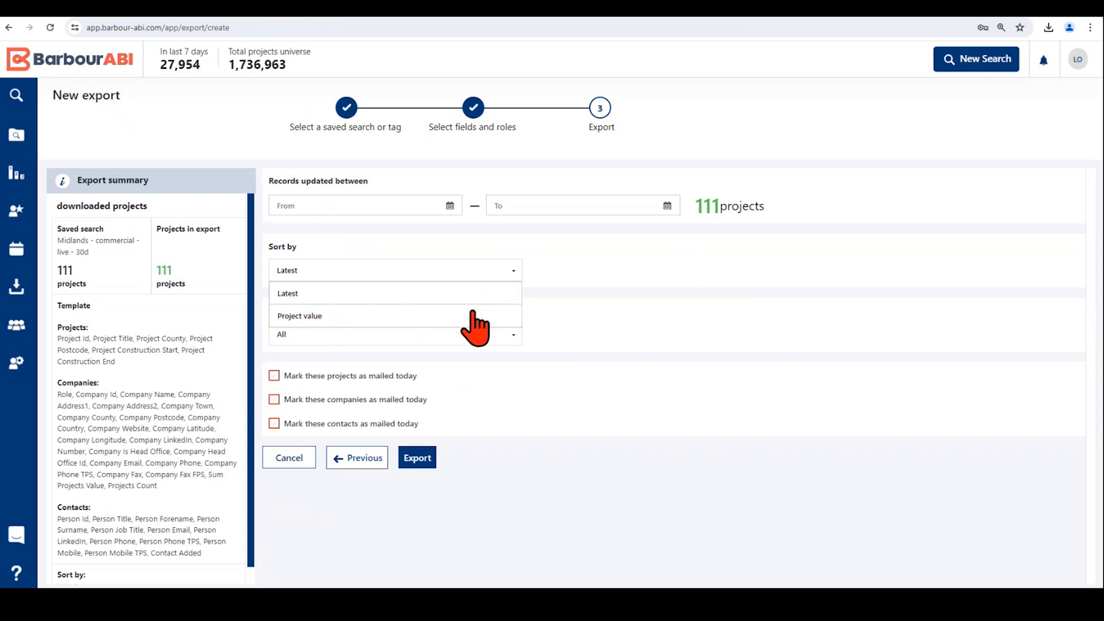
pyautogui.click(555, 270)
pyautogui.click(512, 336)
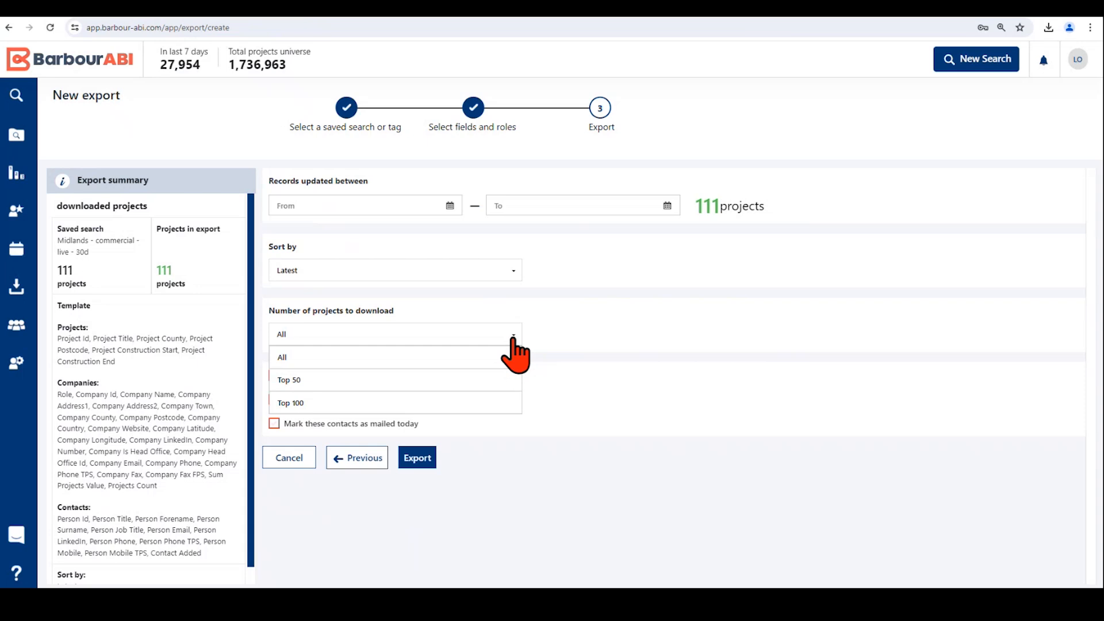
pyautogui.click(514, 339)
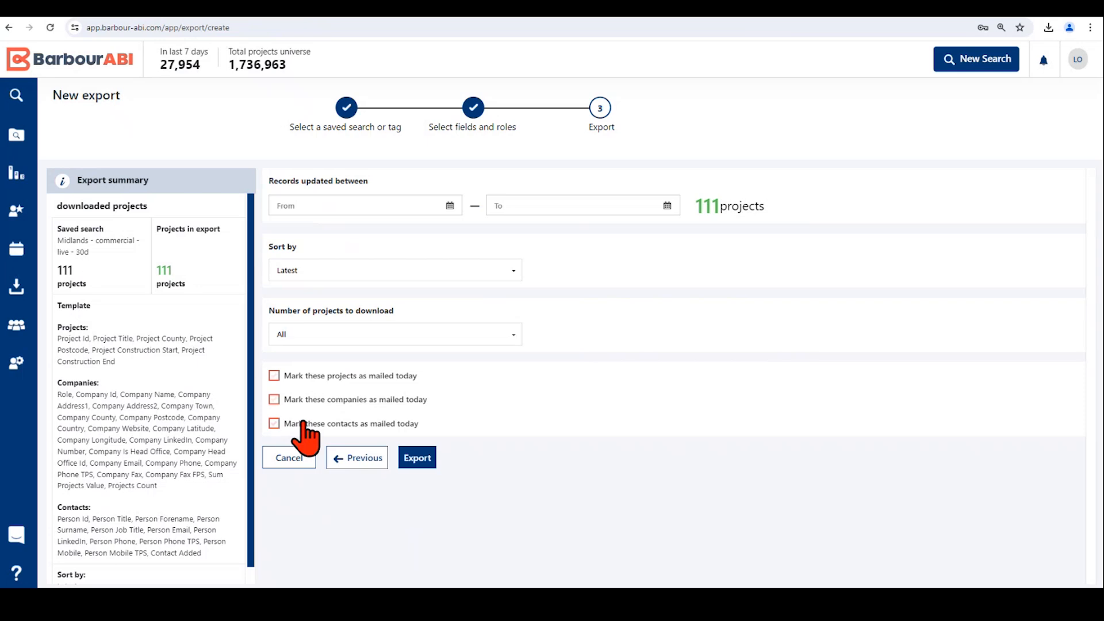
# Step: Submit the downloaded projects export and run it from the export list
pyautogui.click(418, 460)
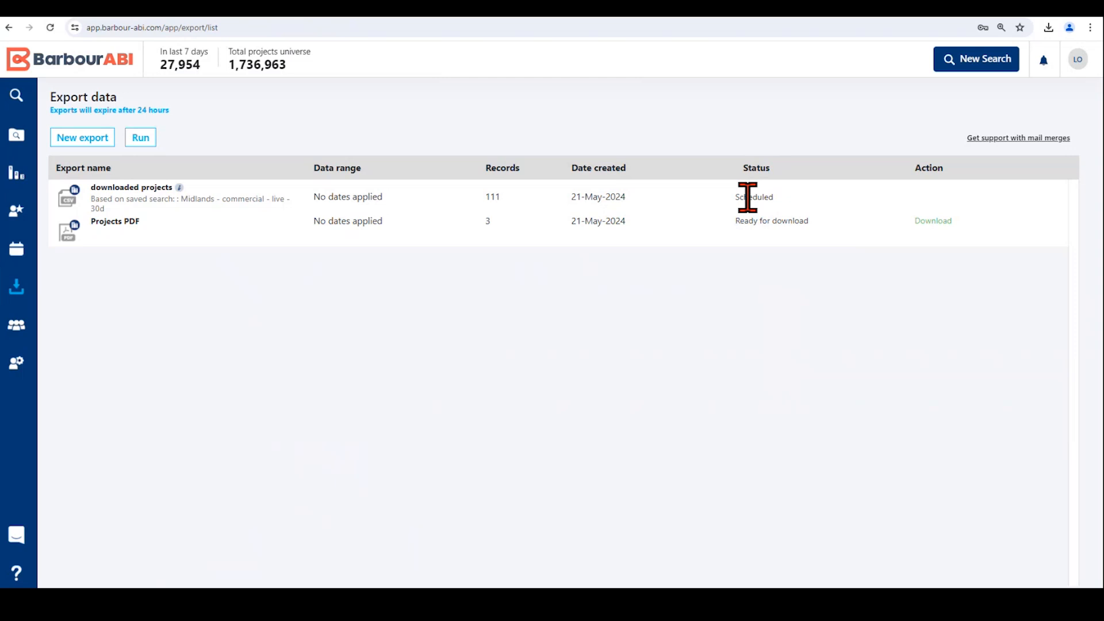
pyautogui.click(133, 141)
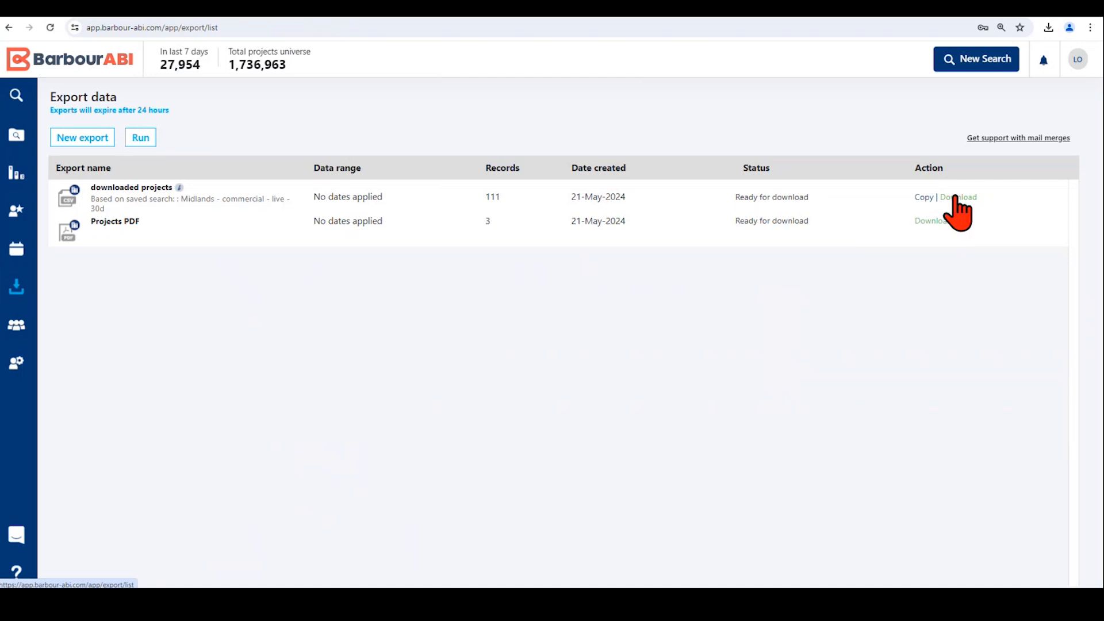
# Step: Download the CSV file of the downloaded projects export and open it in Excel
pyautogui.click(956, 197)
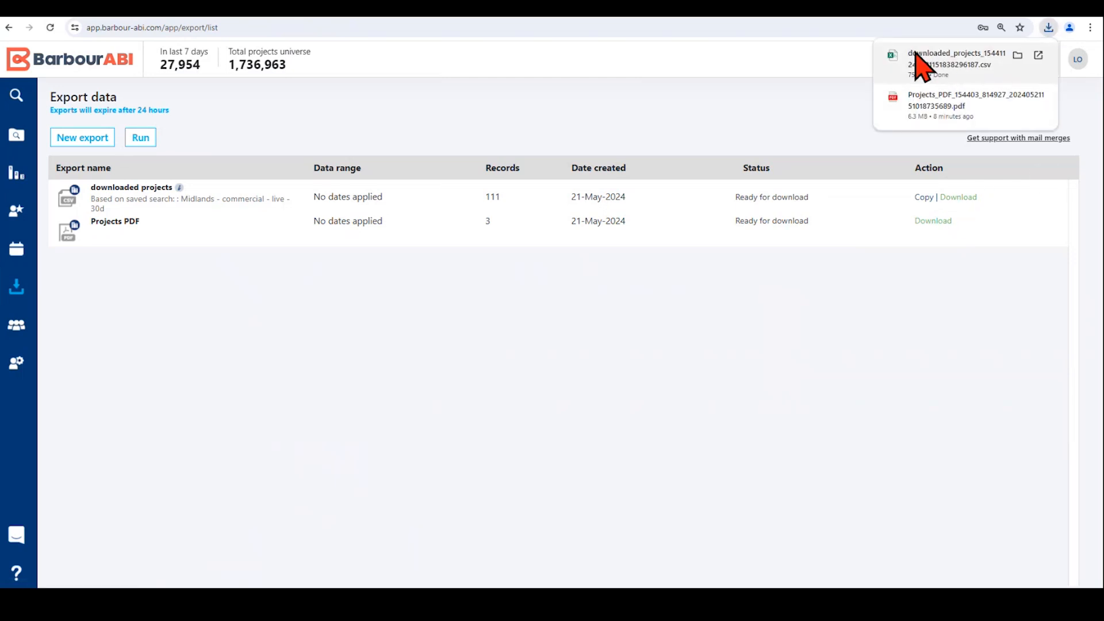
pyautogui.click(920, 59)
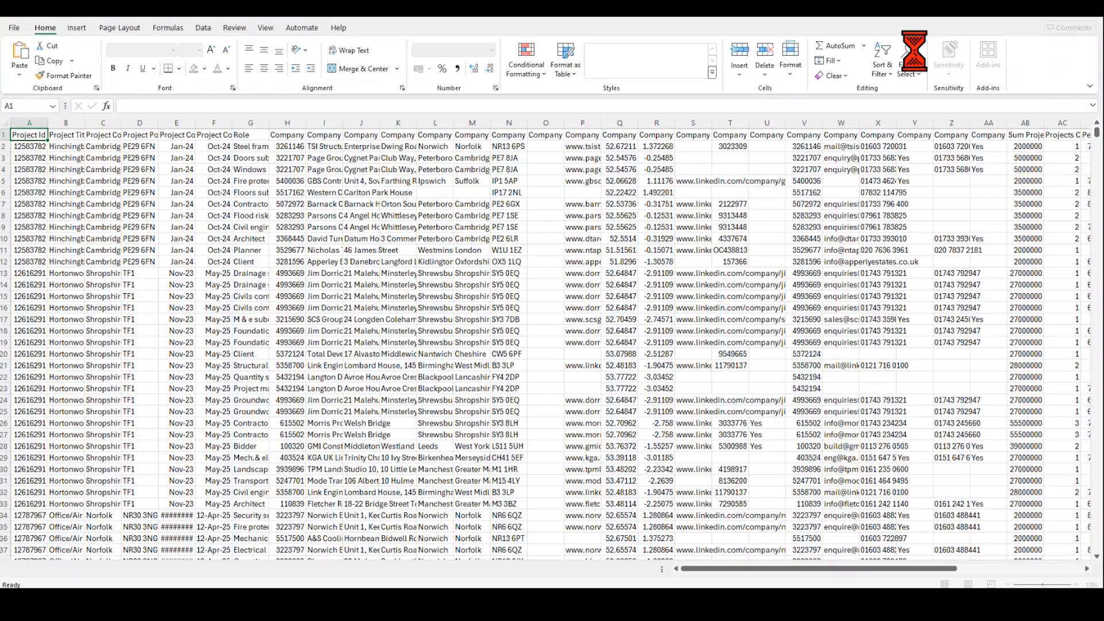
pyautogui.moveTo(727, 568)
pyautogui.mouseDown()
pyautogui.moveTo(799, 569)
pyautogui.moveTo(728, 569)
pyautogui.mouseUp()
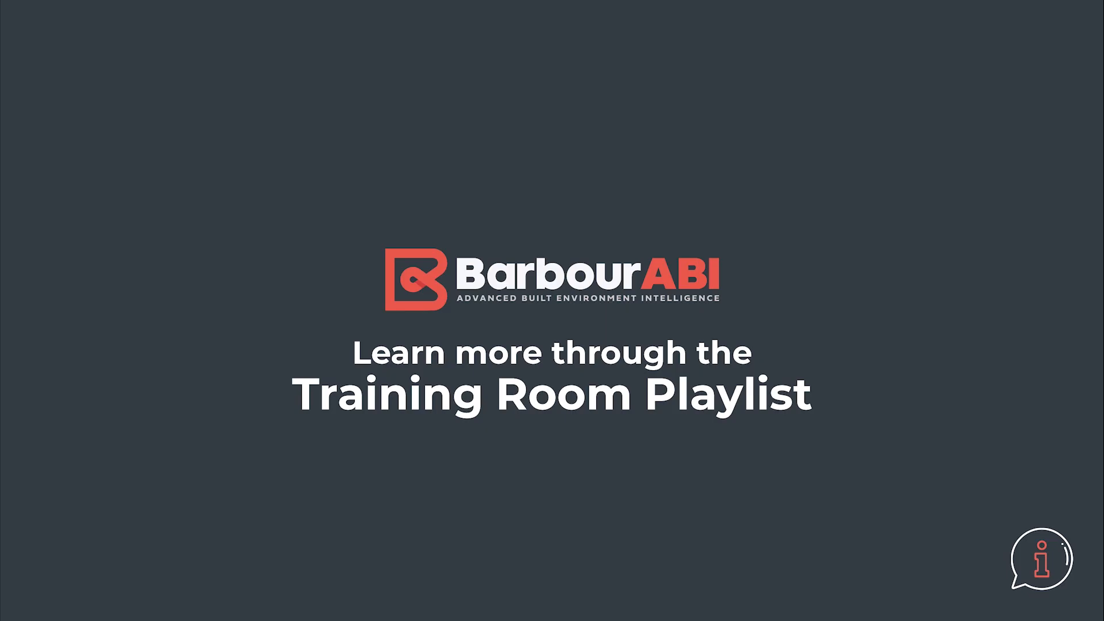